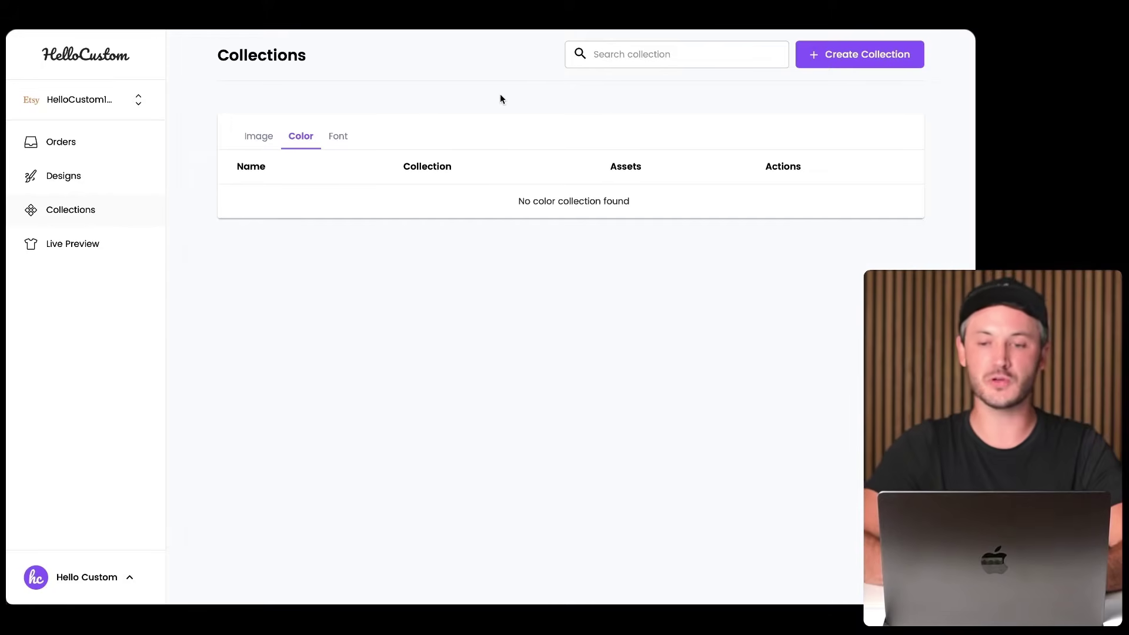
- Start a new collection of type Color Collection and name it Retro
{"action": "left_click", "coordinate": [880, 63]}
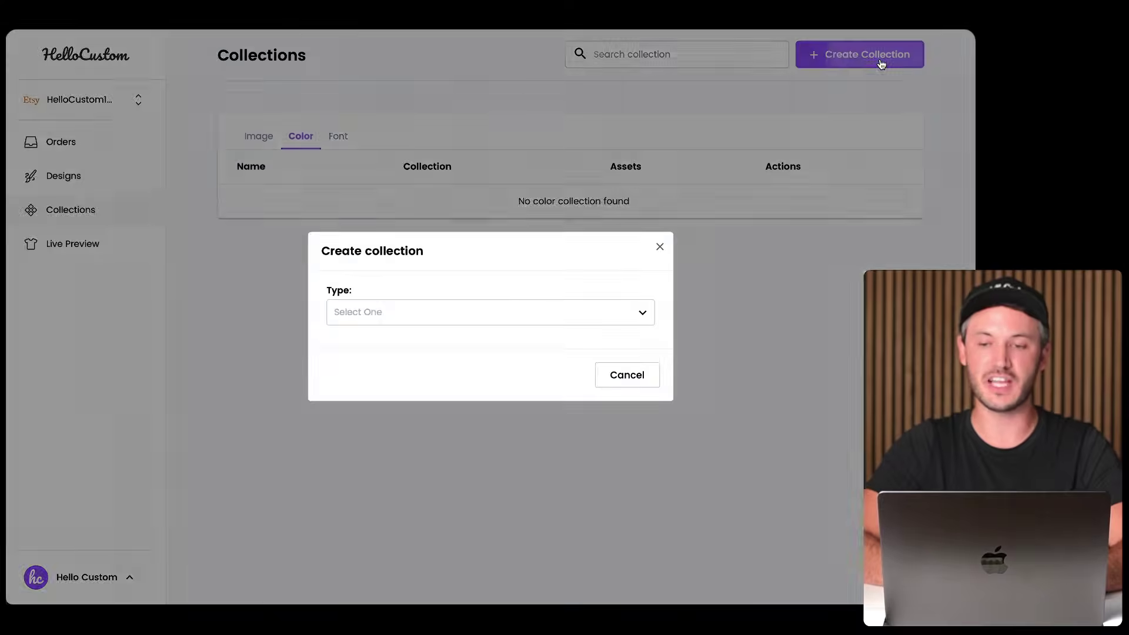
{"action": "left_click", "coordinate": [645, 315]}
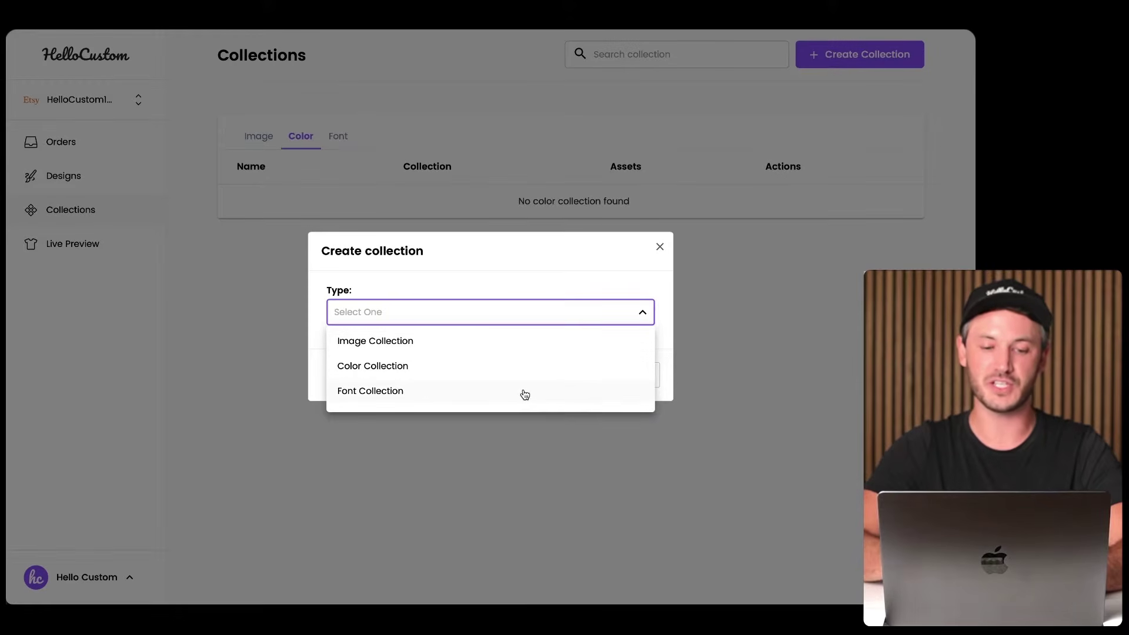
{"action": "left_click", "coordinate": [427, 366]}
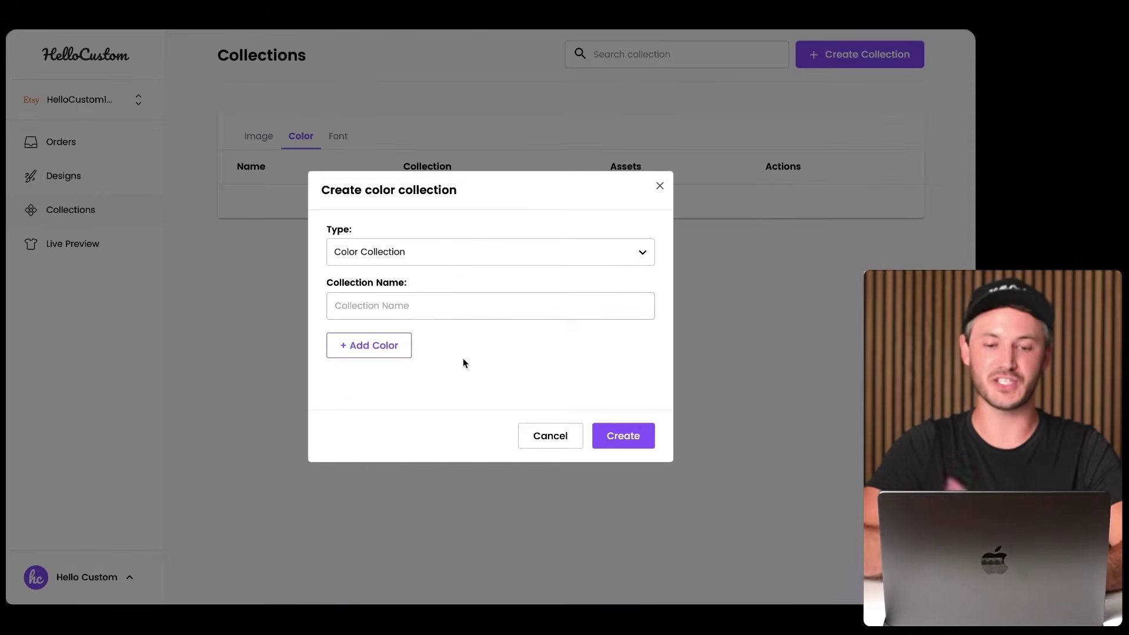
{"action": "left_click", "coordinate": [439, 302]}
{"action": "type", "text": "Re"}
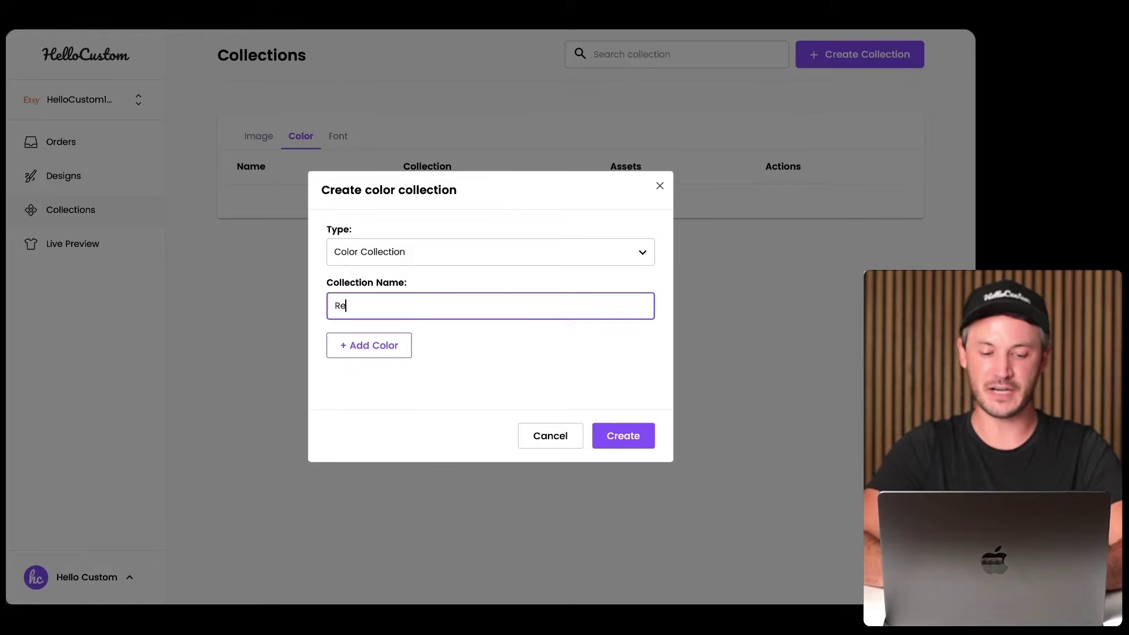
{"action": "type", "text": "tro"}
{"action": "left_click", "coordinate": [522, 354]}
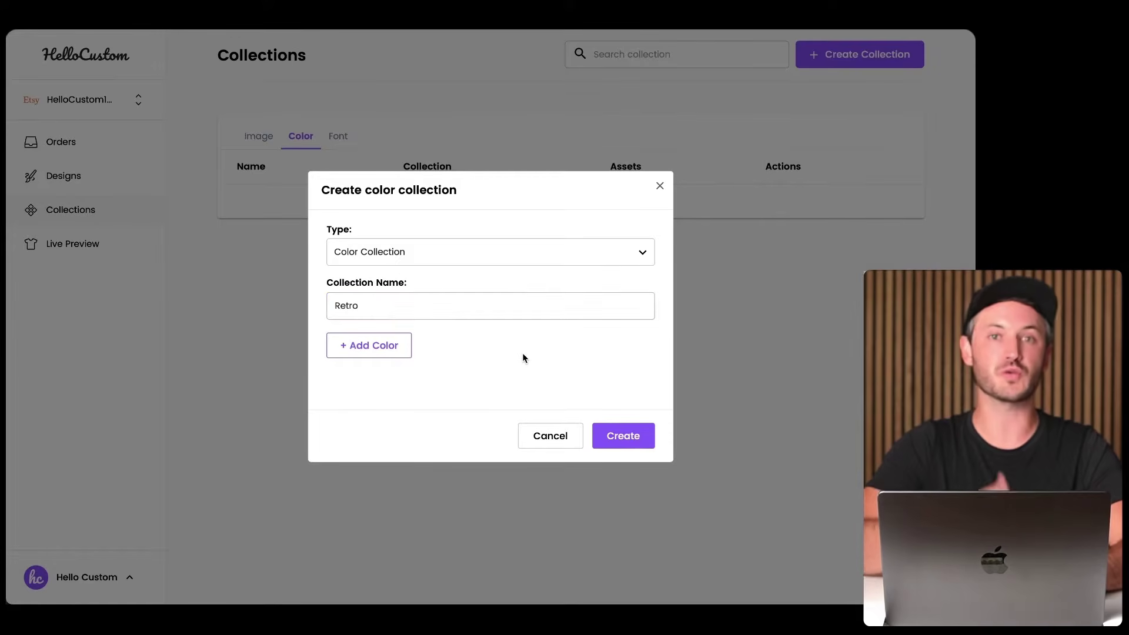
- Add a color named Green with hex value 939D6C to the Retro collection
{"action": "left_click", "coordinate": [397, 352]}
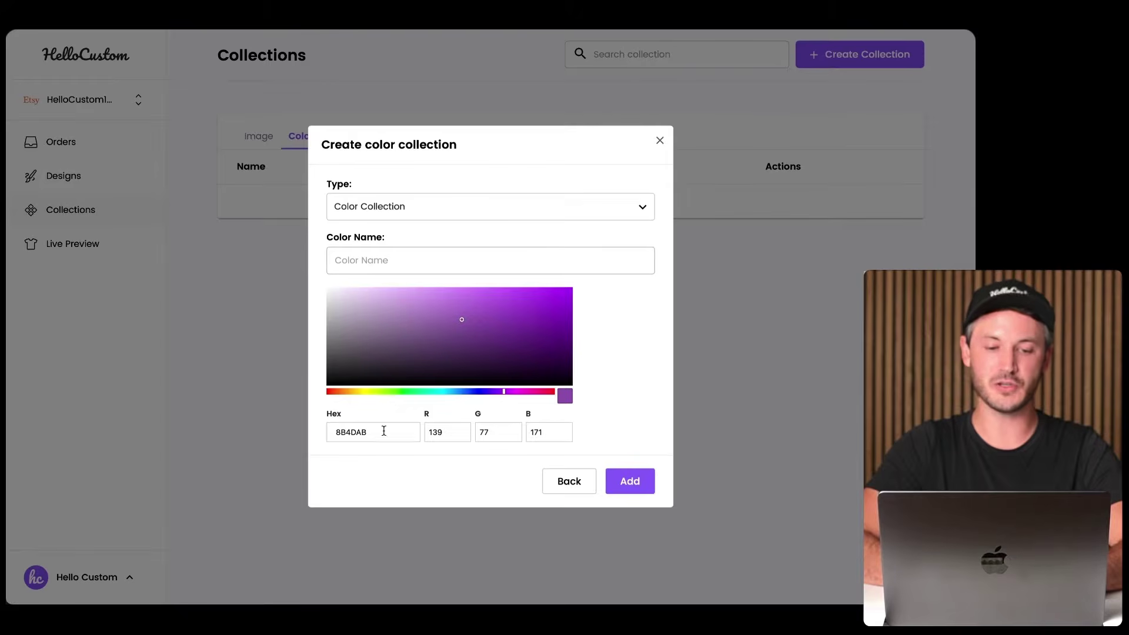
{"action": "left_click", "coordinate": [410, 260]}
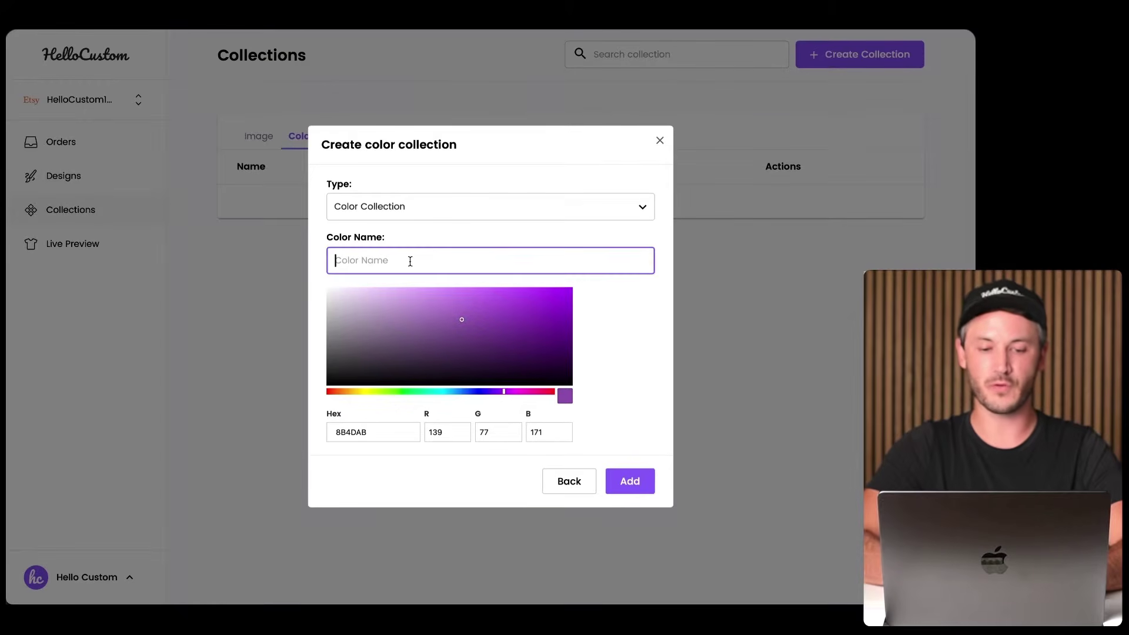
{"action": "type", "text": "Green"}
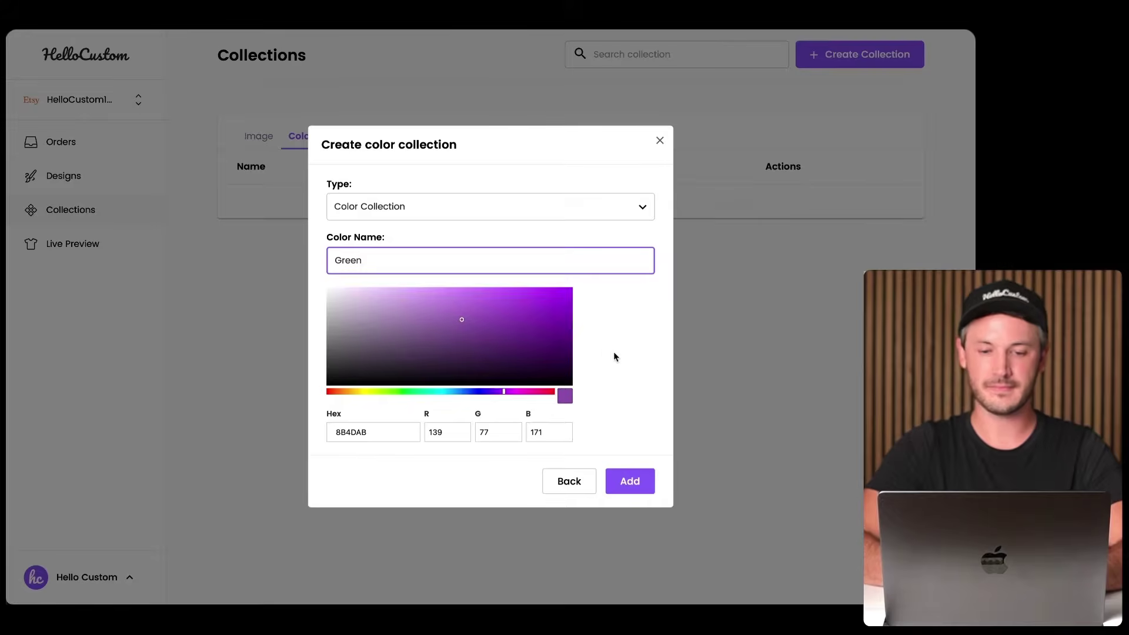
{"action": "double_click", "coordinate": [379, 447]}
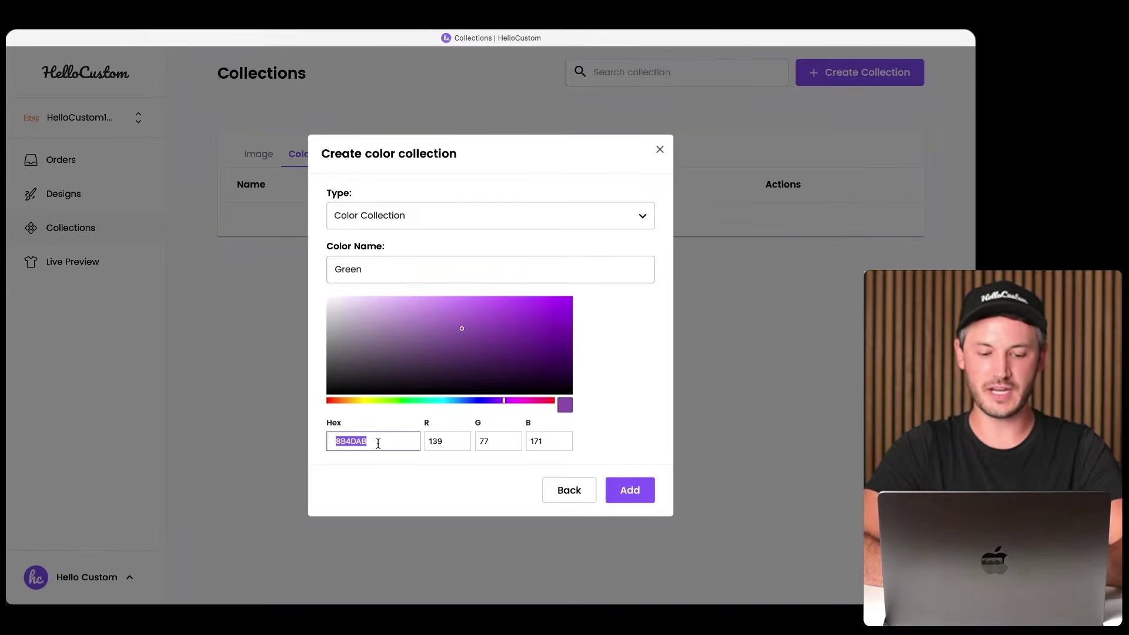
{"action": "type", "text": "#939d6c"}
{"action": "left_click", "coordinate": [629, 491]}
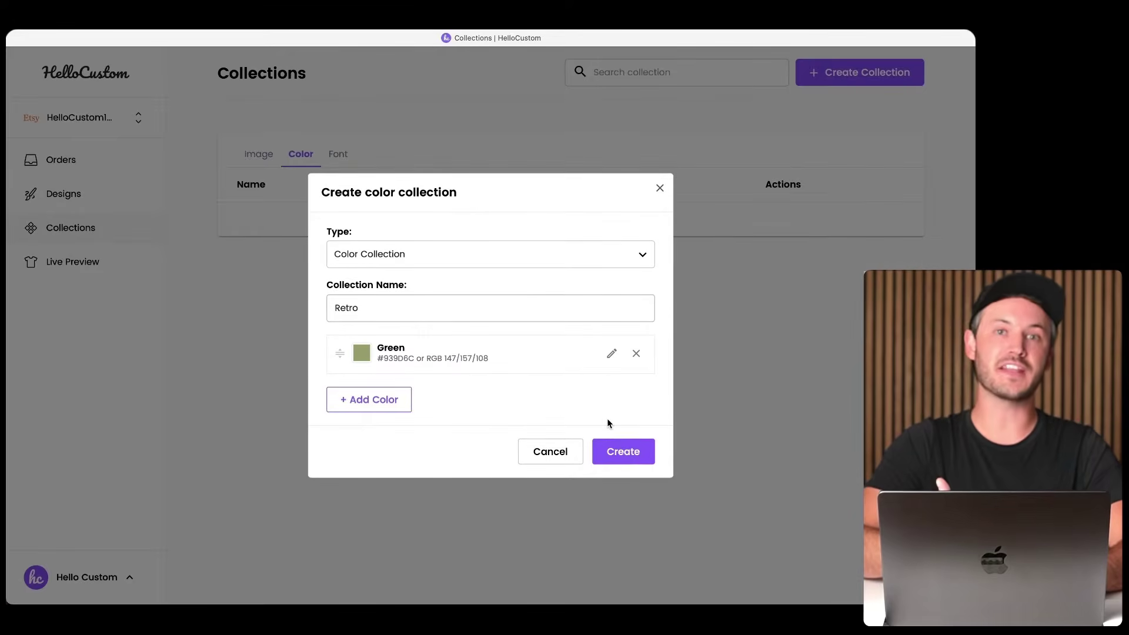
- Add a second color named Prink with hex value EAB291 to the collection
{"action": "scroll", "coordinate": [368, 351], "scroll_direction": "up", "scroll_amount": 5}
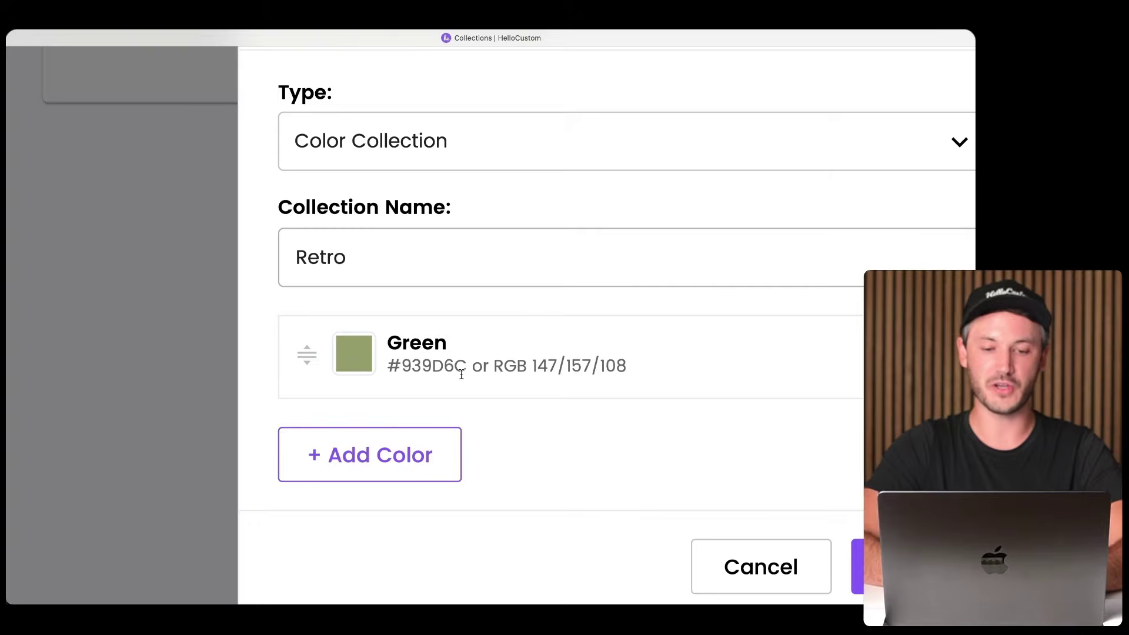
{"action": "scroll", "coordinate": [461, 374], "scroll_direction": "down", "scroll_amount": 5}
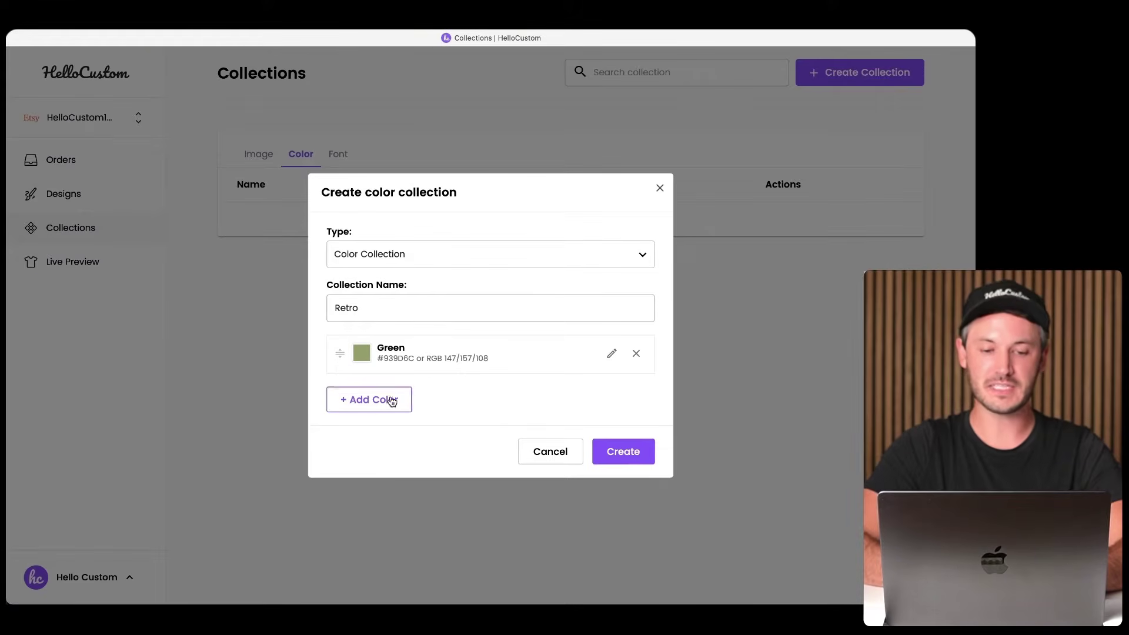
{"action": "left_click", "coordinate": [389, 401]}
{"action": "left_click", "coordinate": [367, 271]}
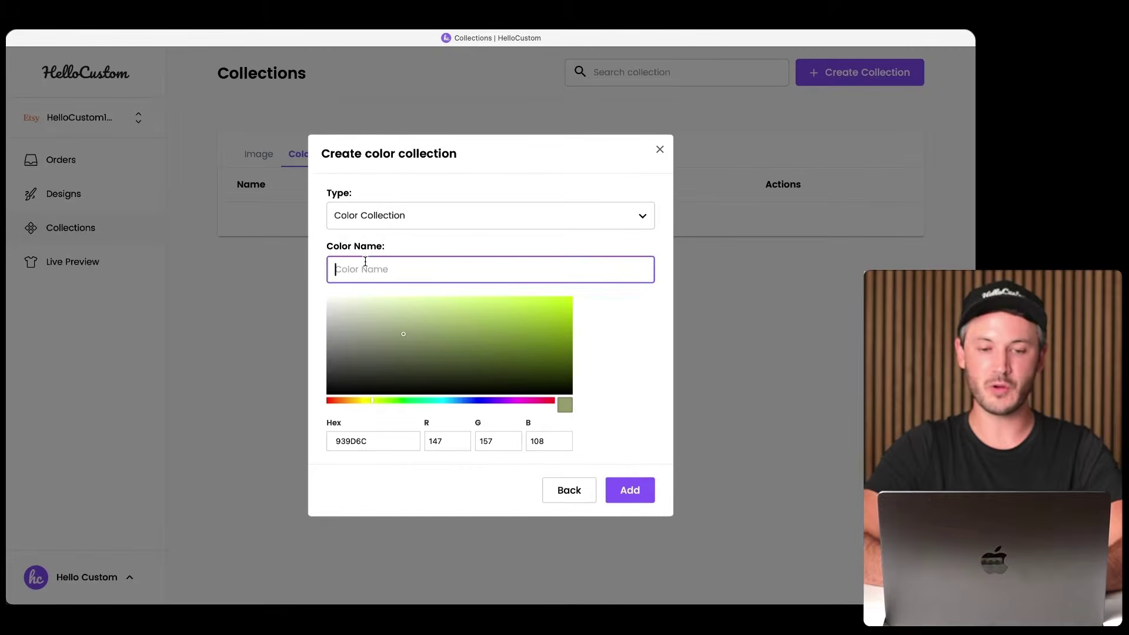
{"action": "type", "text": "Prink"}
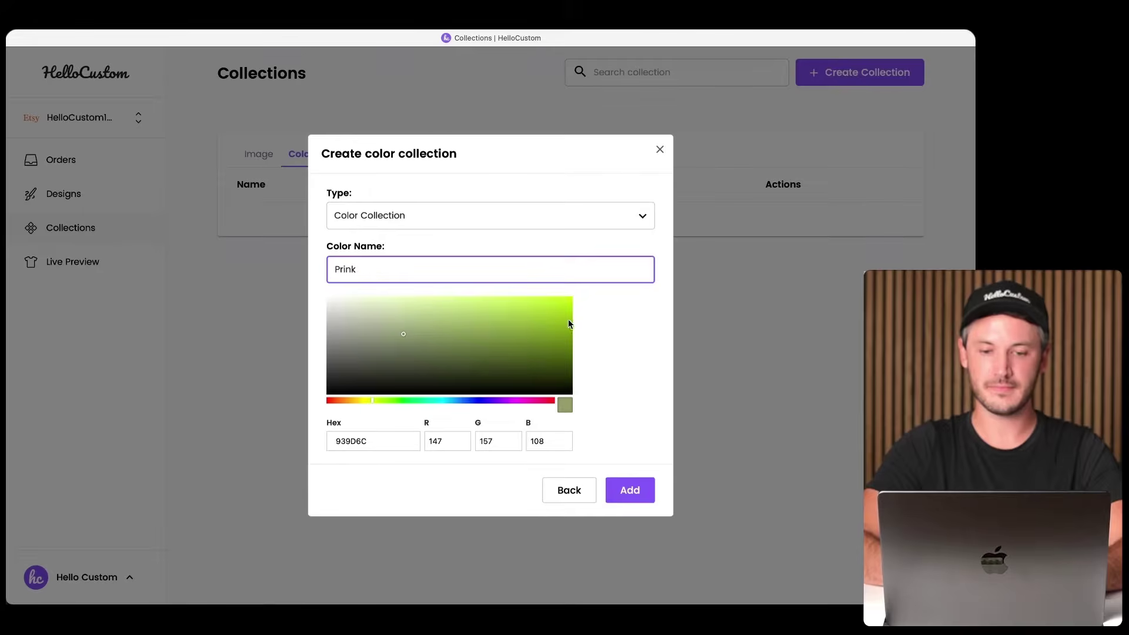
{"action": "left_click", "coordinate": [603, 335]}
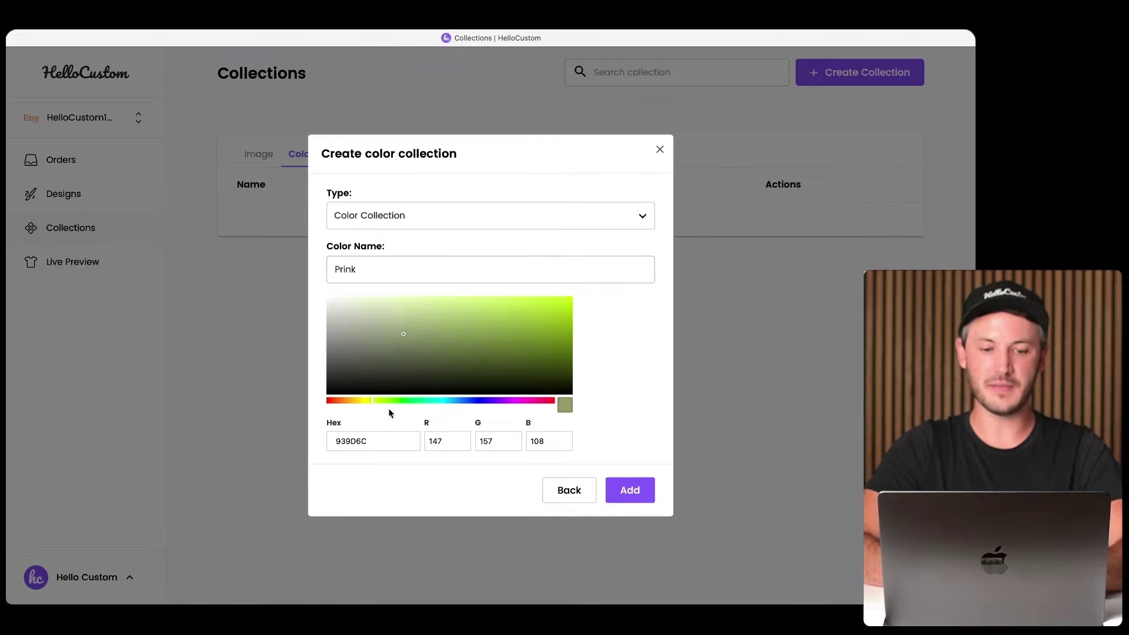
{"action": "double_click", "coordinate": [362, 442]}
{"action": "type", "text": "#eab291"}
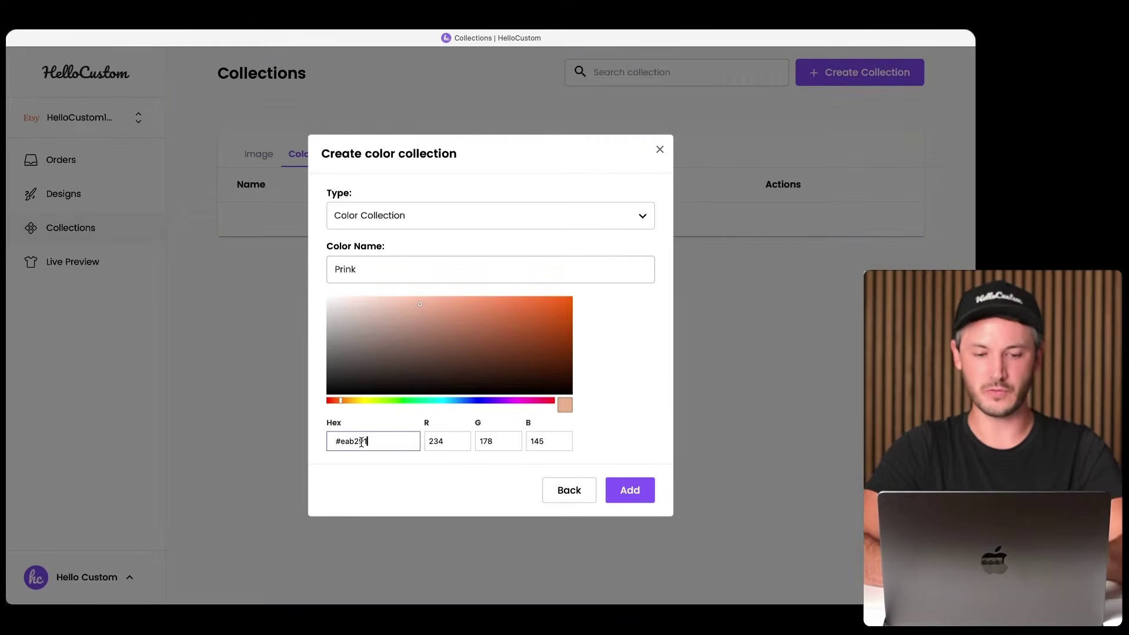
{"action": "left_click", "coordinate": [650, 392]}
{"action": "left_click", "coordinate": [624, 493]}
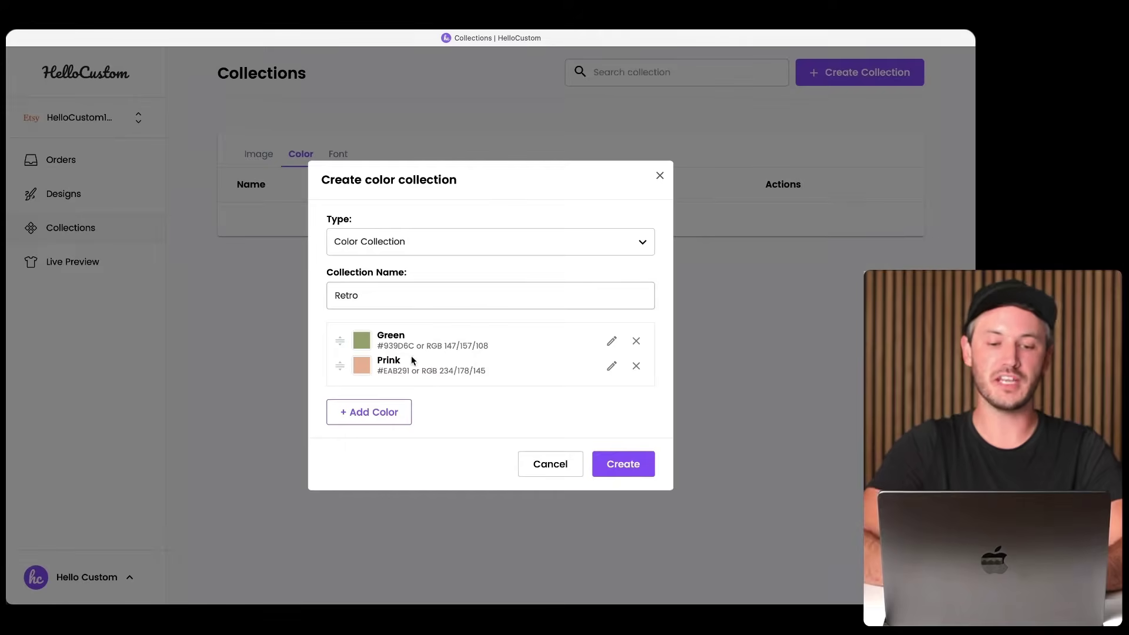
- Add a third color named Orange with hex value D8844F to the collection
{"action": "left_click", "coordinate": [366, 413]}
{"action": "left_click", "coordinate": [430, 268]}
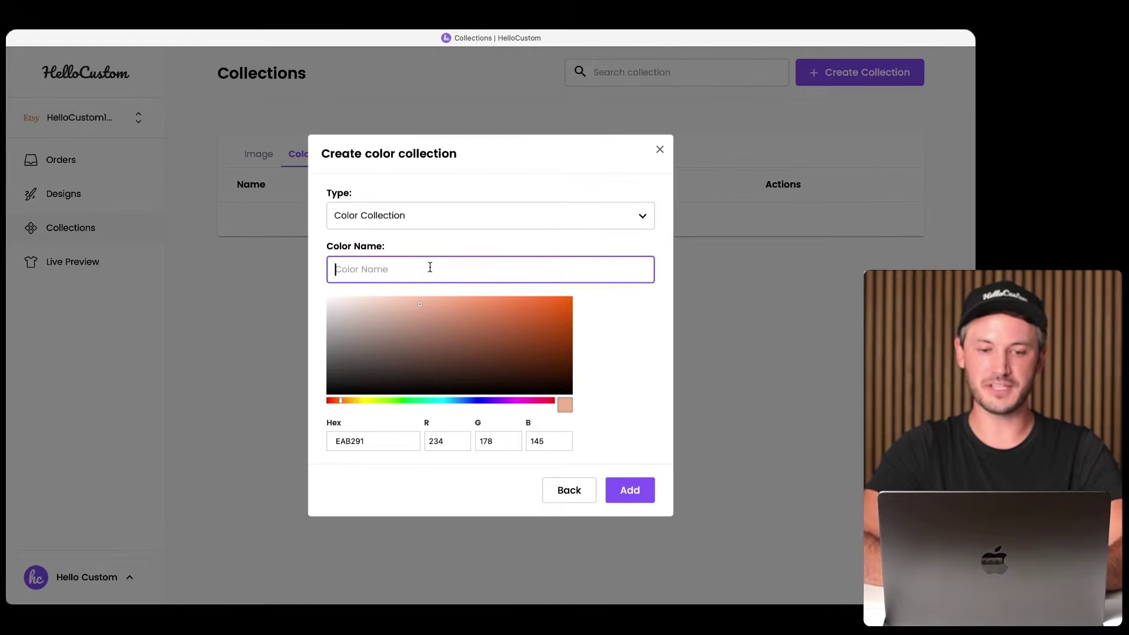
{"action": "type", "text": "o"}
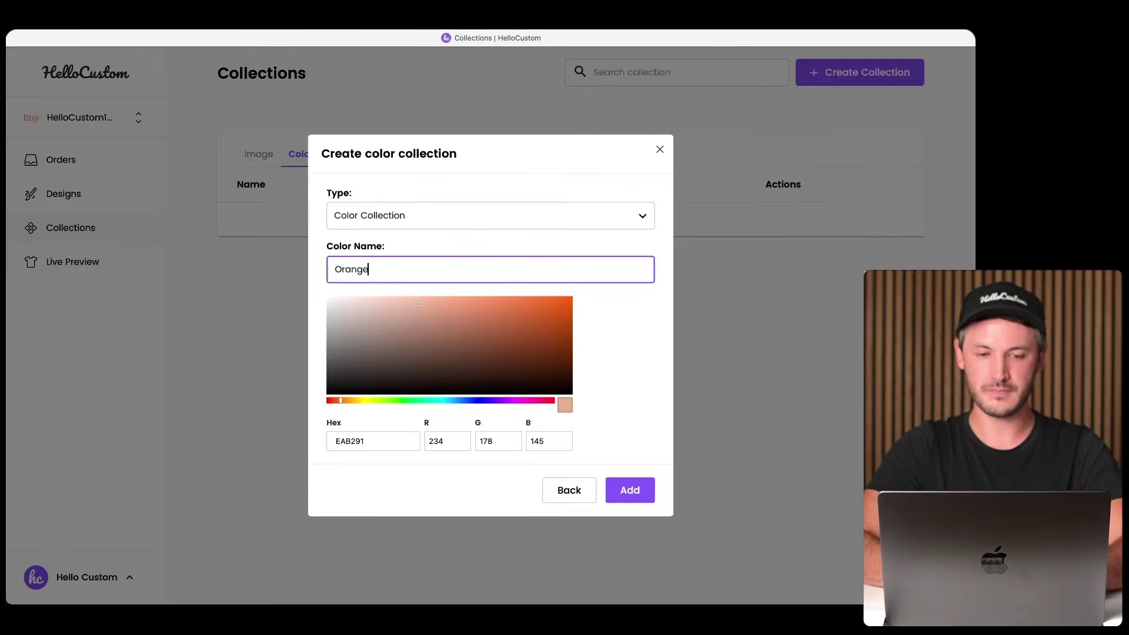
{"action": "left_click", "coordinate": [605, 379]}
{"action": "double_click", "coordinate": [347, 441]}
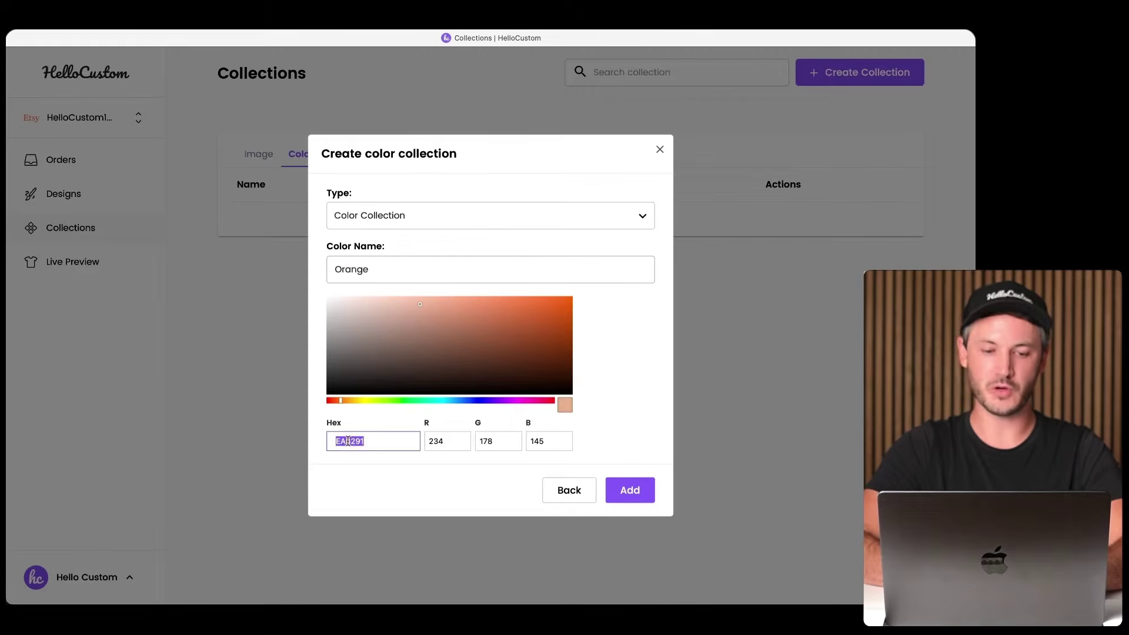
{"action": "type", "text": "d8844f"}
{"action": "left_click", "coordinate": [609, 411]}
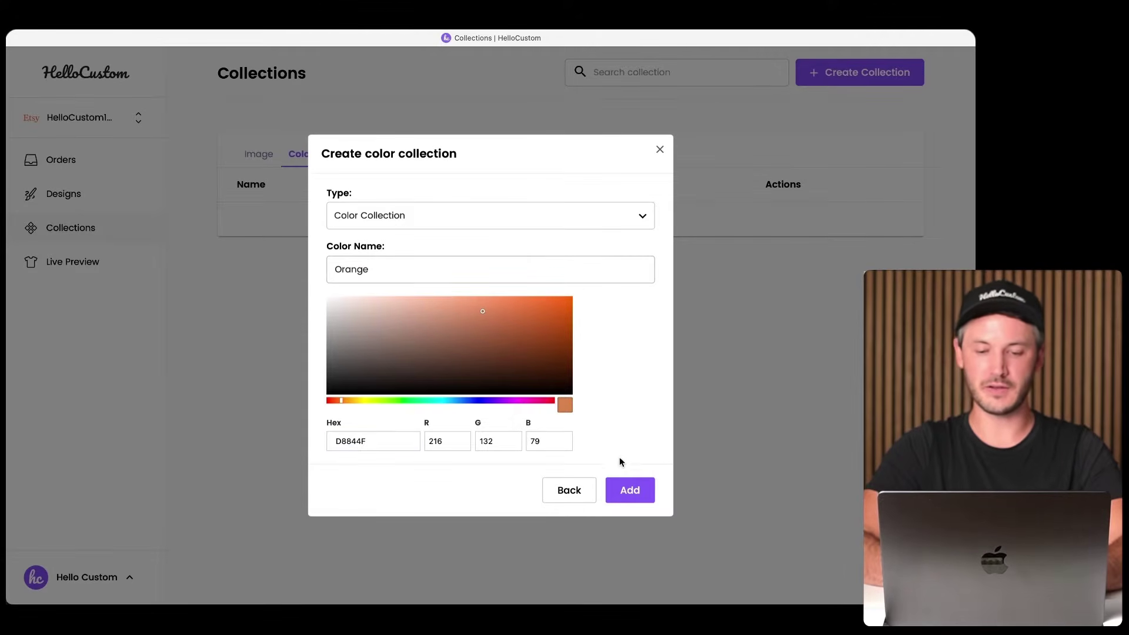
{"action": "left_click", "coordinate": [631, 497]}
- Add a fourth color named Yellow with hex value DDBC70 to the collection
{"action": "left_click", "coordinate": [377, 438]}
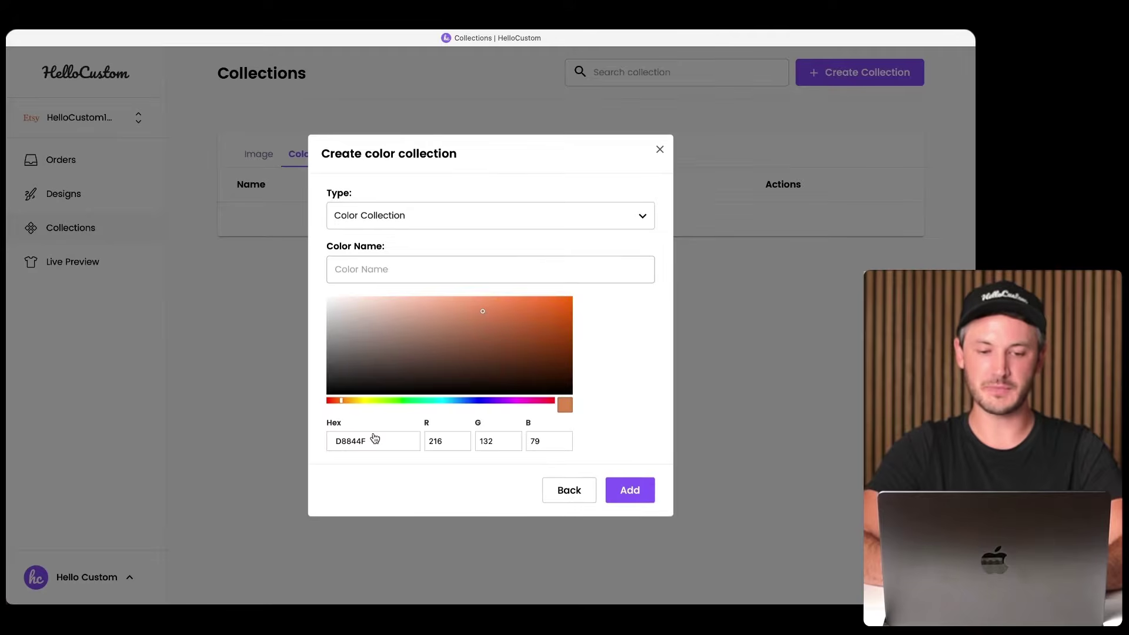
{"action": "left_click", "coordinate": [398, 269]}
{"action": "type", "text": "Yell"}
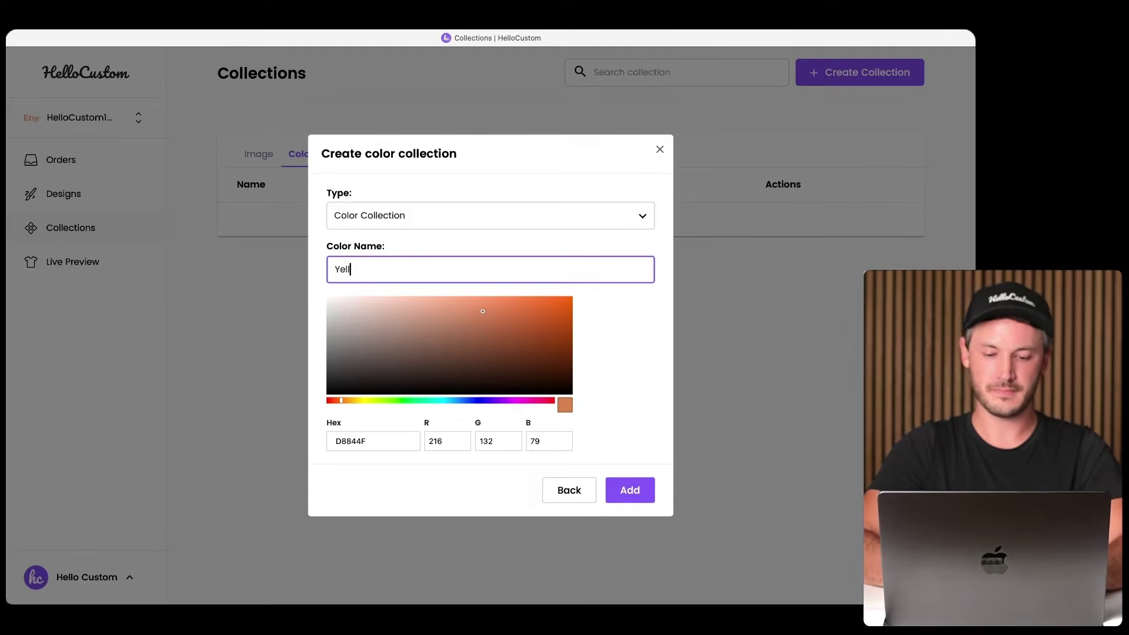
{"action": "type", "text": "ow"}
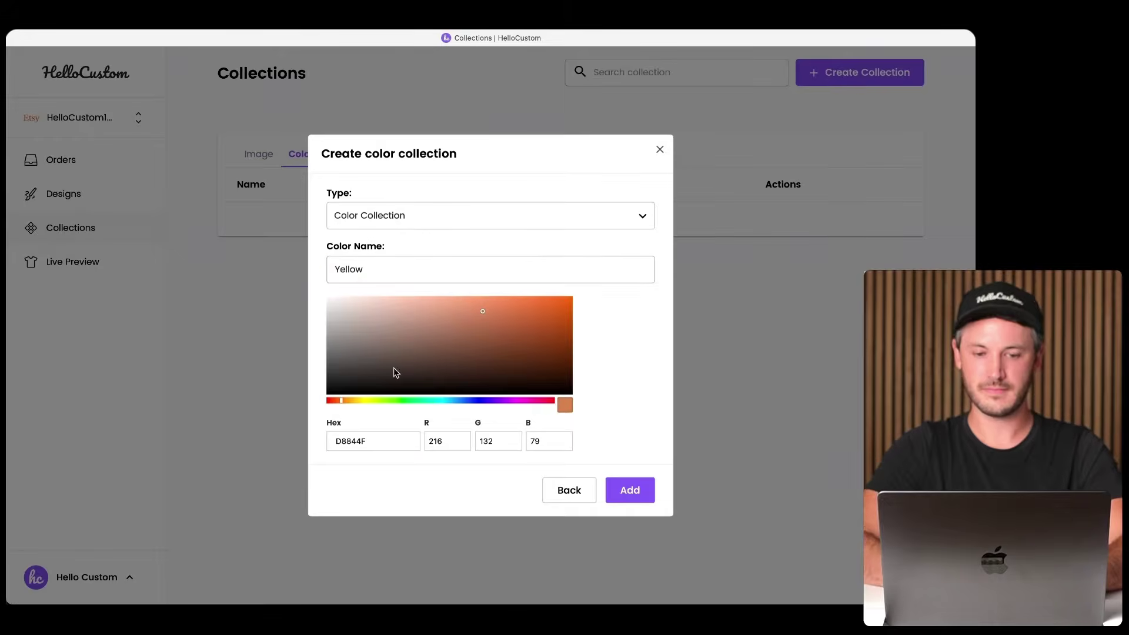
{"action": "left_click", "coordinate": [364, 442]}
{"action": "double_click", "coordinate": [364, 442]}
{"action": "type", "text": "#DDBC70"}
{"action": "left_click", "coordinate": [659, 437]}
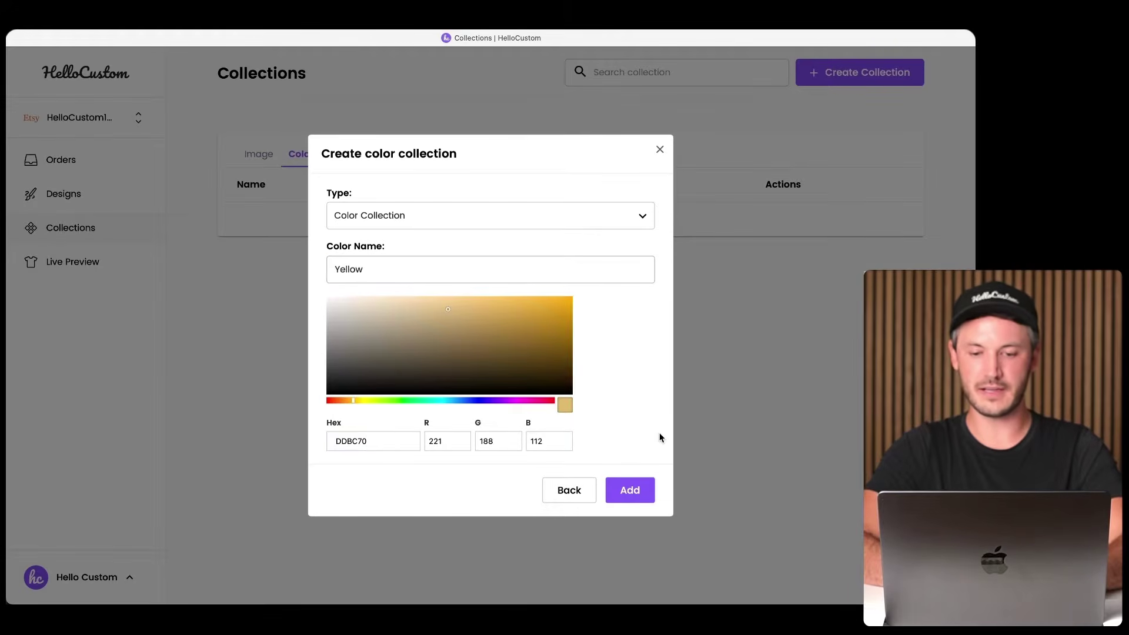
{"action": "left_click", "coordinate": [629, 492]}
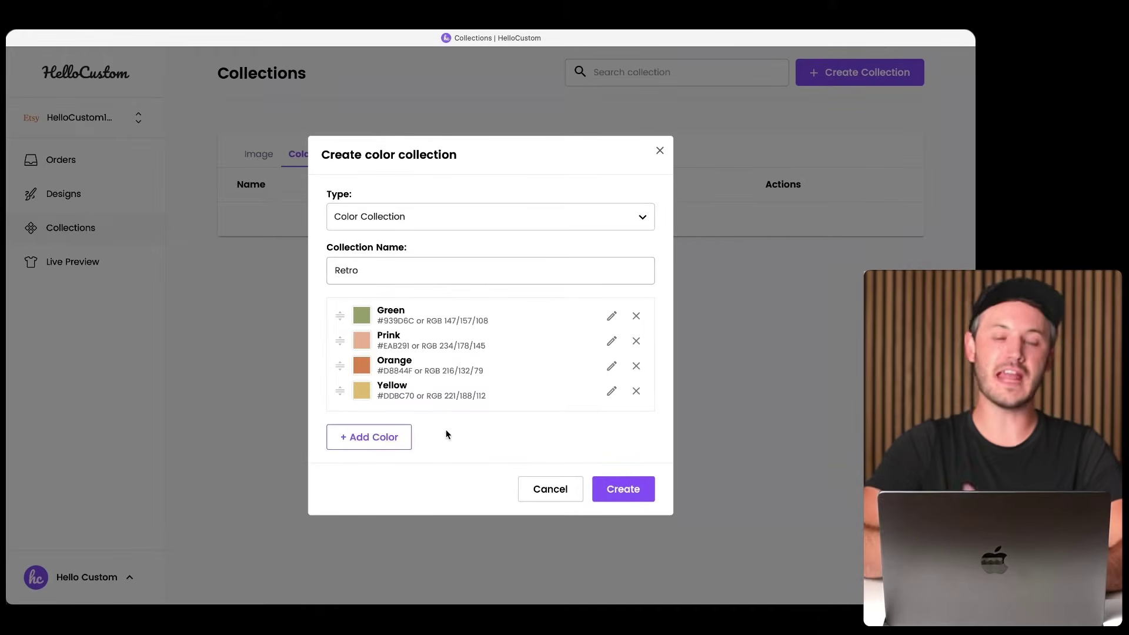
- Add a fifth color named Brown with hex value 3E2C1F to the collection
{"action": "left_click", "coordinate": [368, 438]}
{"action": "left_click", "coordinate": [371, 267]}
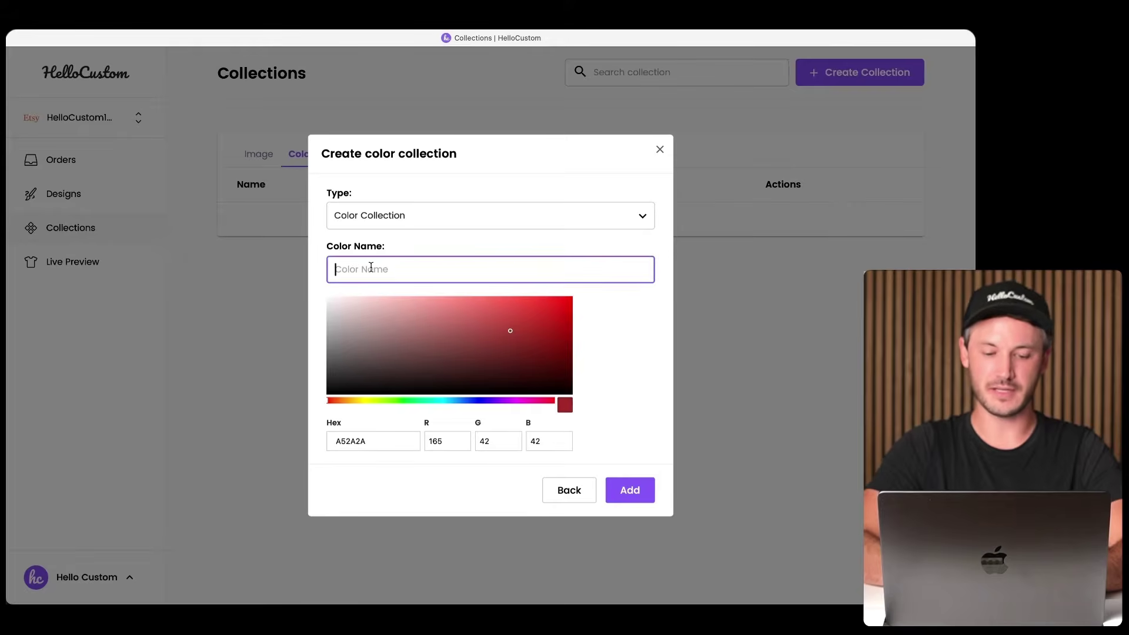
{"action": "type", "text": "Brown"}
{"action": "left_click", "coordinate": [609, 353]}
{"action": "left_click_drag", "start_coordinate": [556, 344], "coordinate": [507, 327]}
{"action": "left_click", "coordinate": [454, 400]}
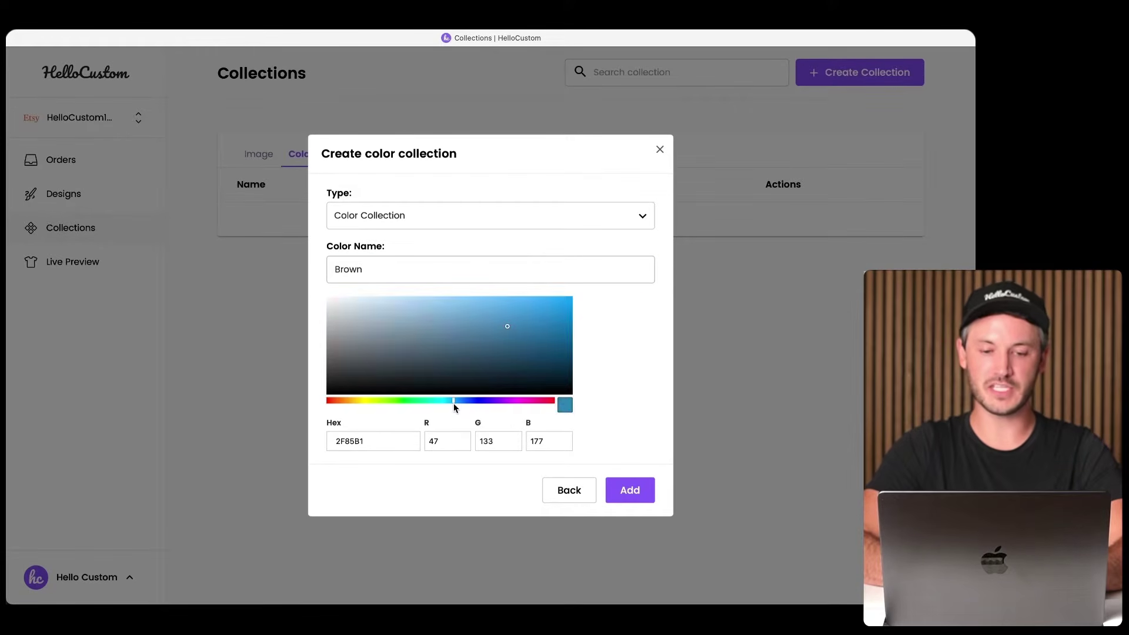
{"action": "double_click", "coordinate": [372, 445]}
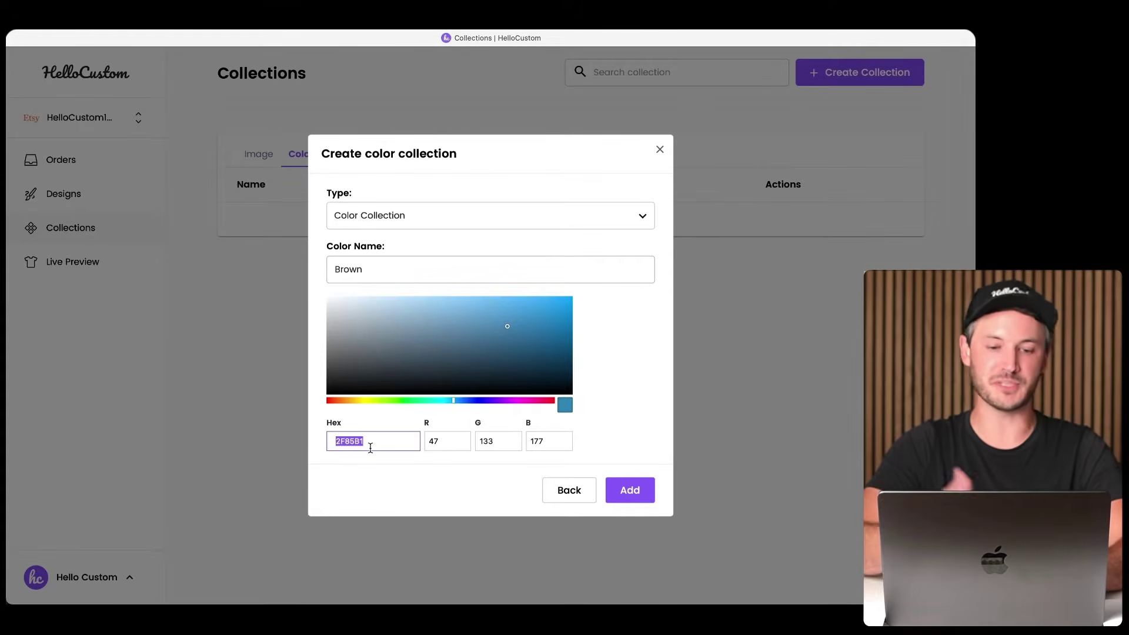
{"action": "type", "text": "#3e2c1f"}
{"action": "left_click", "coordinate": [610, 492]}
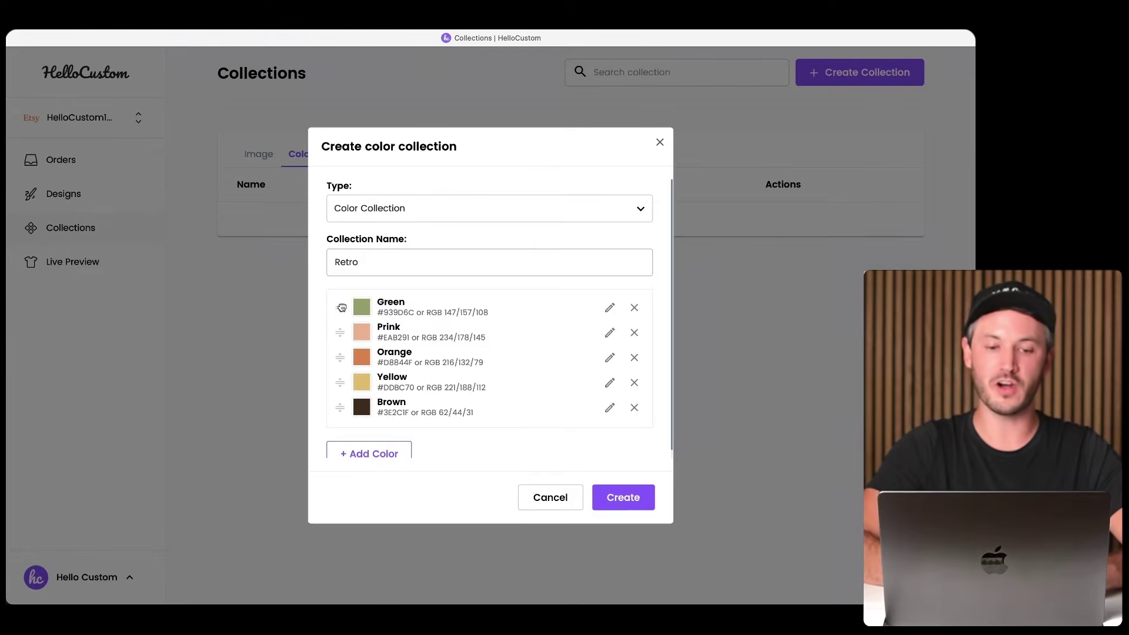
- Try moving the Green color within the list, and reopen its color settings and save them
{"action": "left_click_drag", "start_coordinate": [341, 308], "coordinate": [345, 344]}
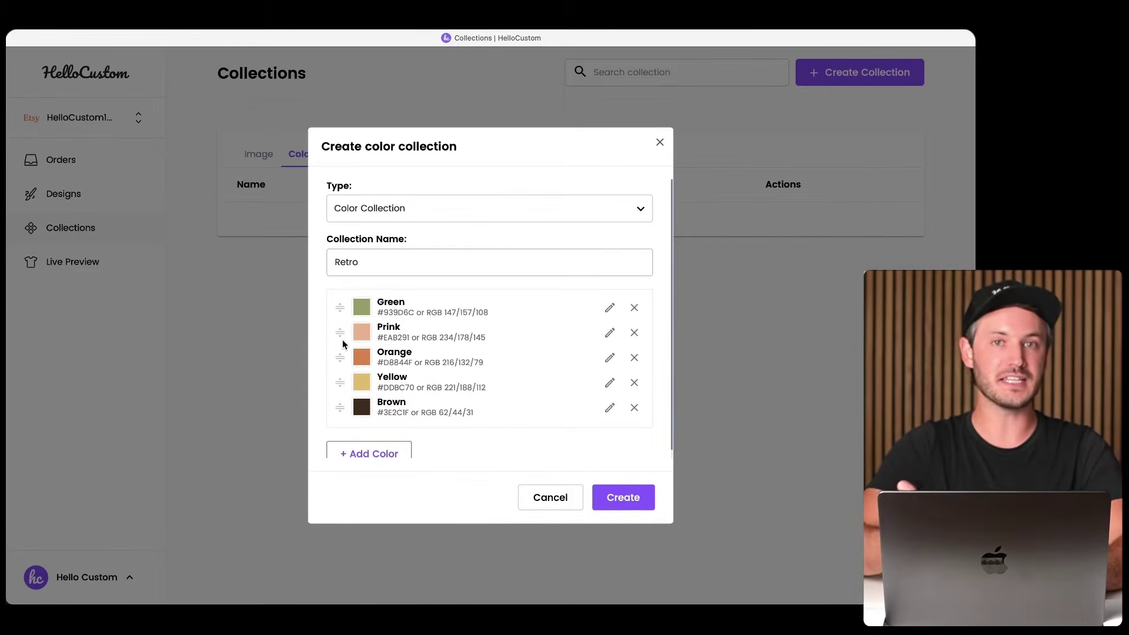
{"action": "left_click", "coordinate": [611, 307]}
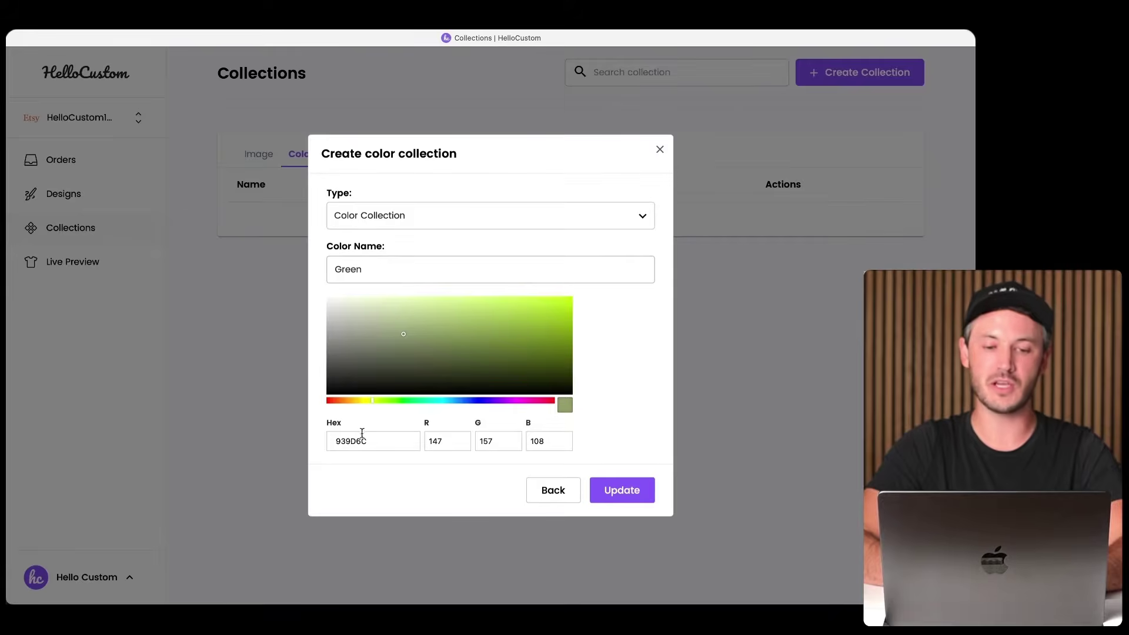
{"action": "left_click", "coordinate": [341, 281]}
{"action": "left_click", "coordinate": [610, 453]}
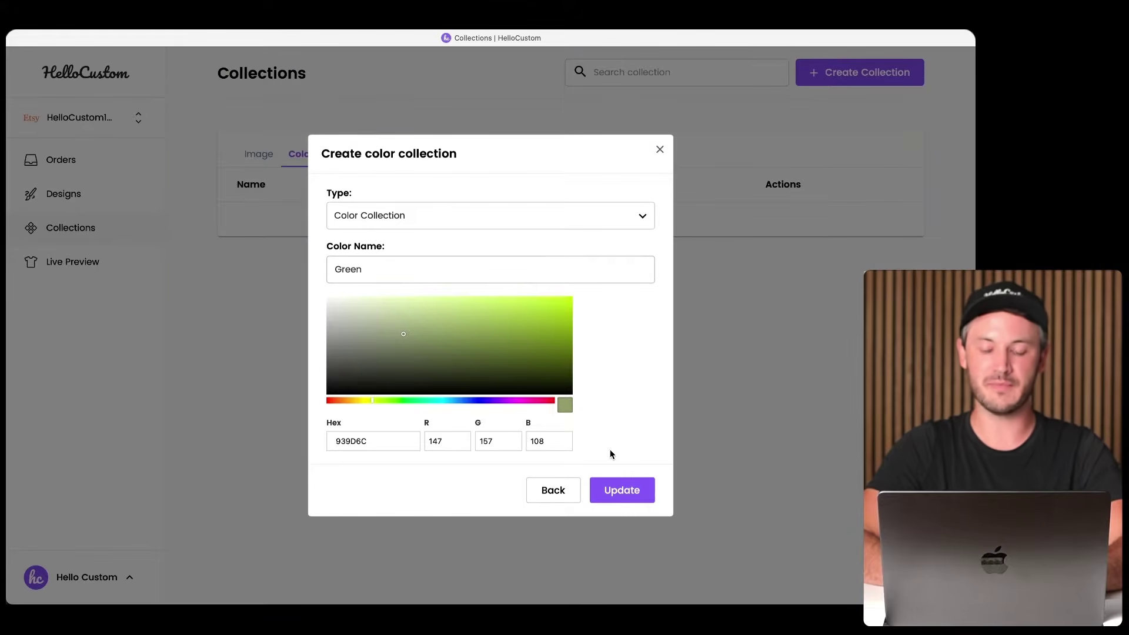
{"action": "left_click", "coordinate": [620, 492]}
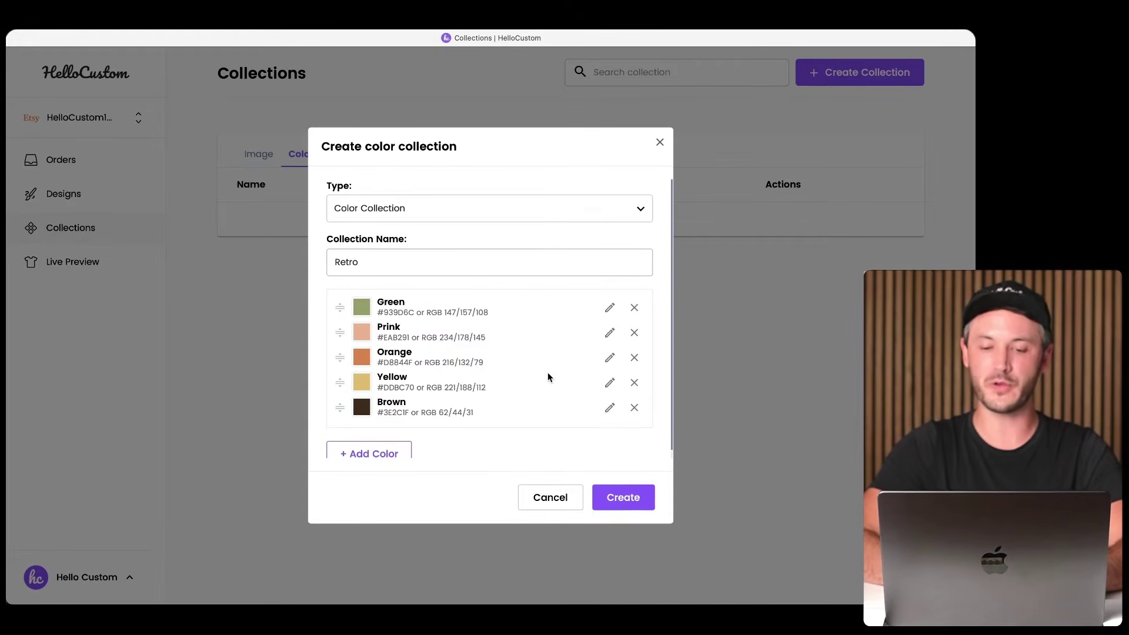
- Create the Retro color collection with the five colors added
{"action": "left_click", "coordinate": [621, 497]}
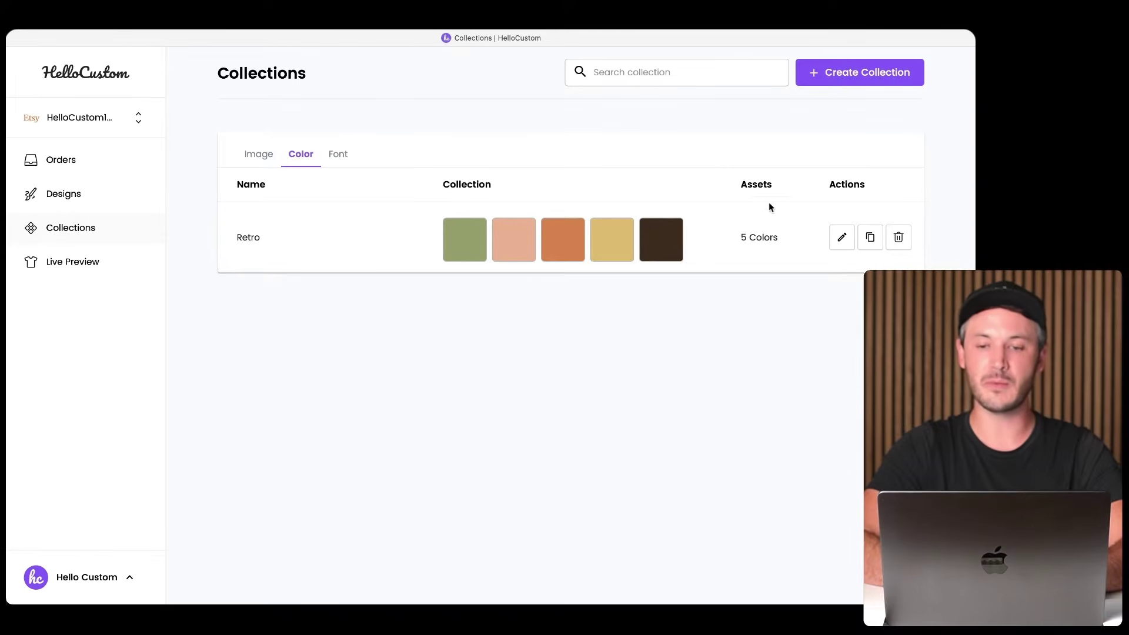
- Open the Retro collection for editing to review its colors, and close it without changes
{"action": "left_click", "coordinate": [841, 240]}
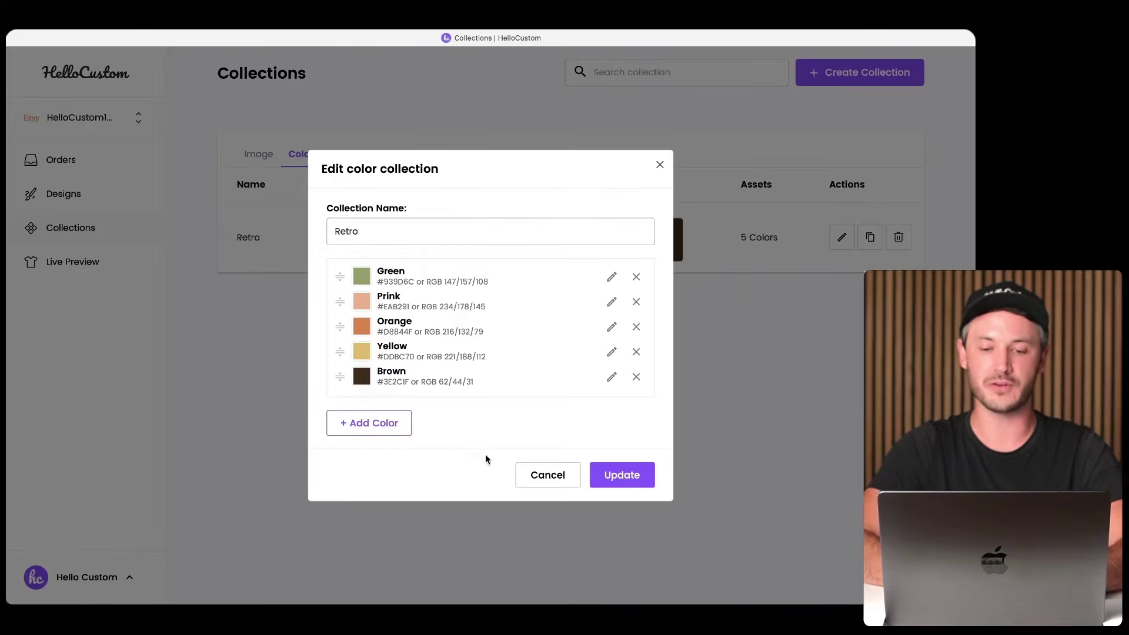
{"action": "left_click", "coordinate": [534, 478]}
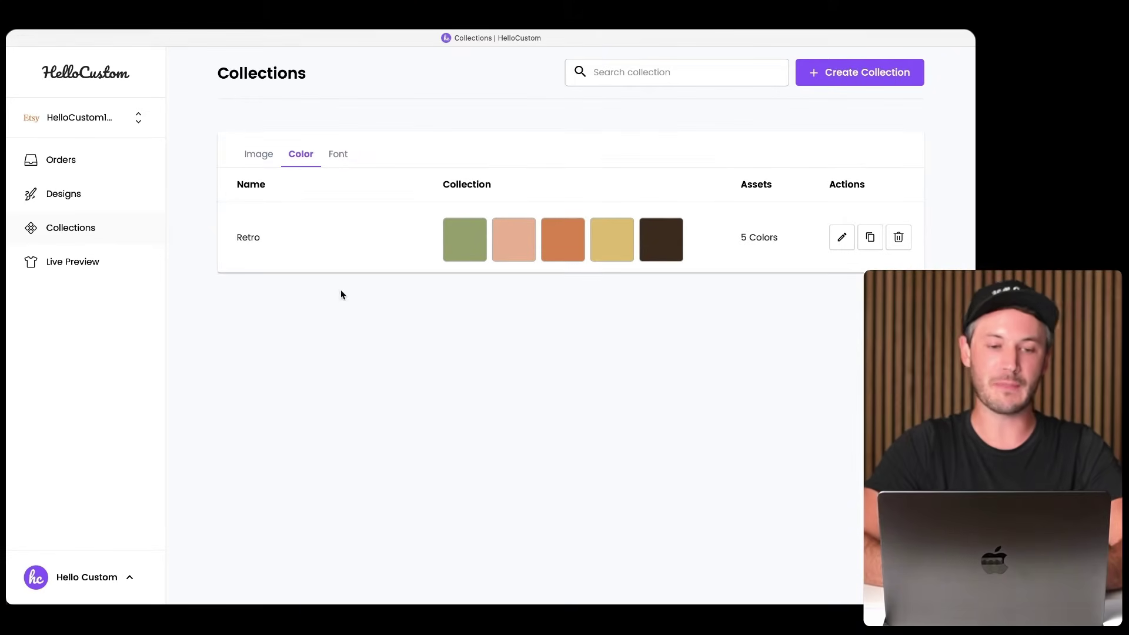
- Go to the designs section, browse the designs available from Canva and choose Nurse Shirt
{"action": "left_click", "coordinate": [51, 194]}
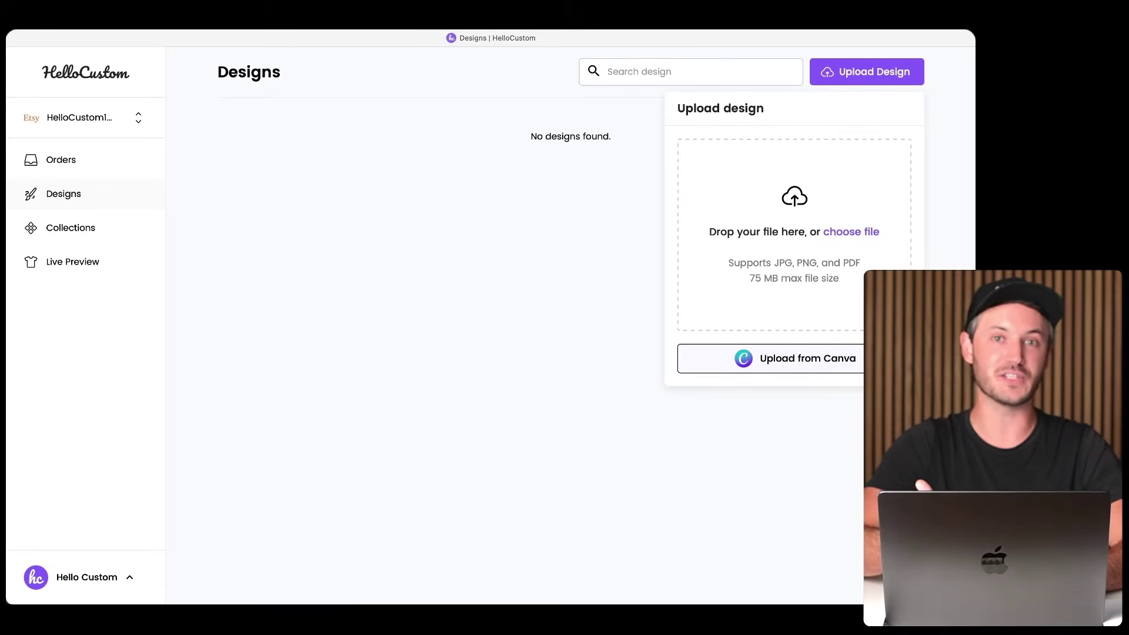
{"action": "left_click", "coordinate": [756, 367]}
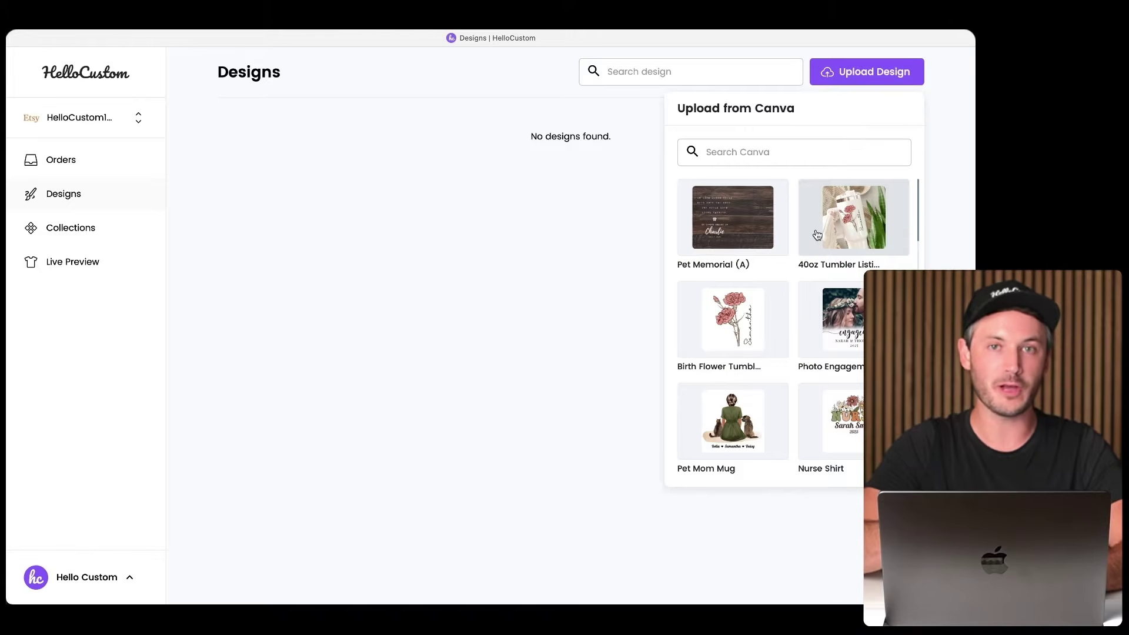
{"action": "scroll", "coordinate": [794, 191], "scroll_direction": "down", "scroll_amount": 2}
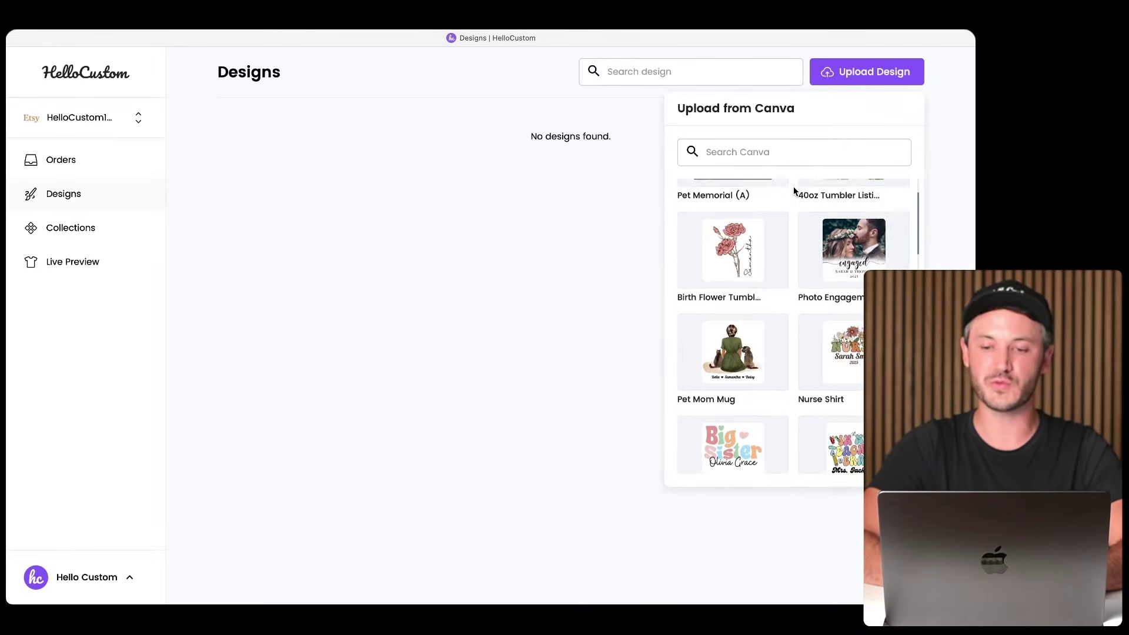
{"action": "scroll", "coordinate": [792, 186], "scroll_direction": "down", "scroll_amount": 2}
{"action": "left_click", "coordinate": [736, 157]}
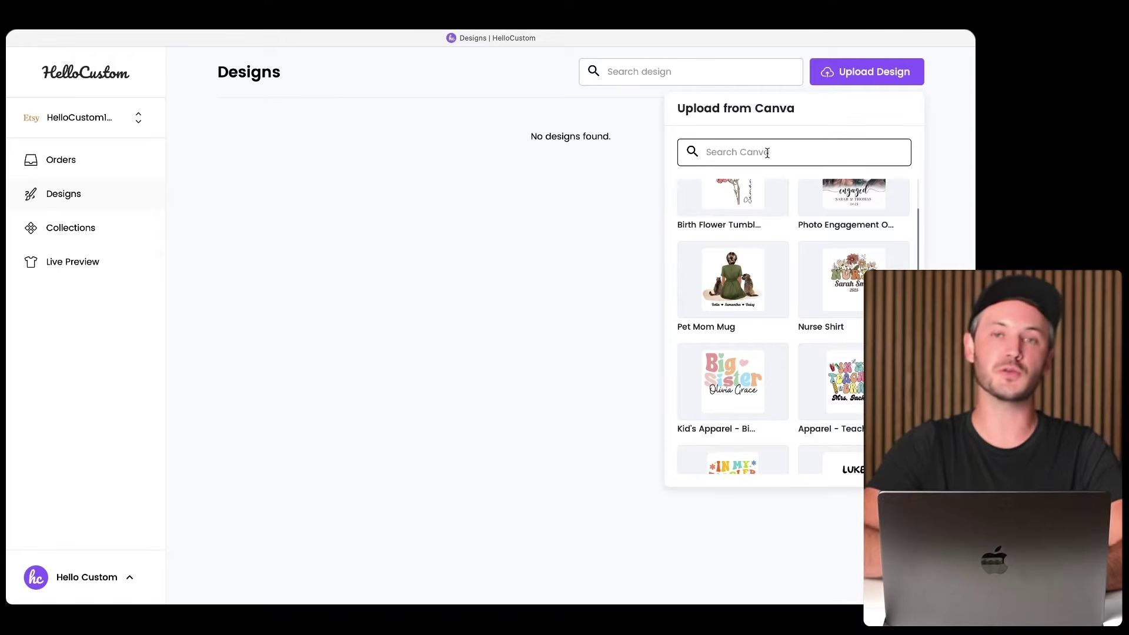
{"action": "scroll", "coordinate": [755, 297], "scroll_direction": "down", "scroll_amount": 1}
{"action": "scroll", "coordinate": [755, 297], "scroll_direction": "down", "scroll_amount": 5}
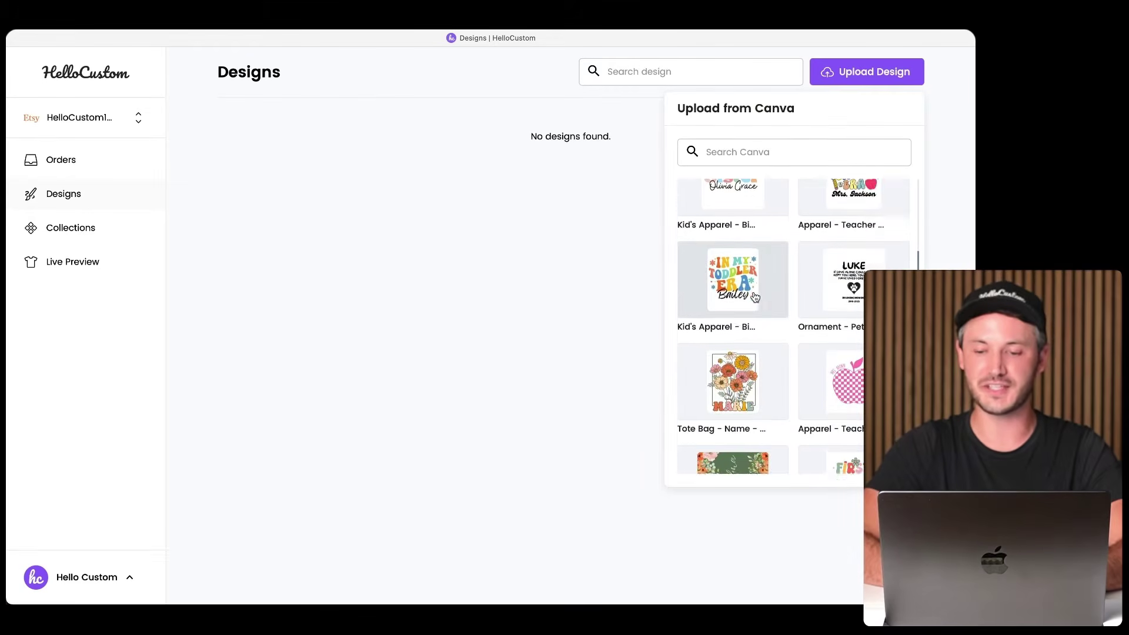
{"action": "scroll", "coordinate": [753, 291], "scroll_direction": "up", "scroll_amount": 3}
{"action": "scroll", "coordinate": [753, 289], "scroll_direction": "up", "scroll_amount": 5}
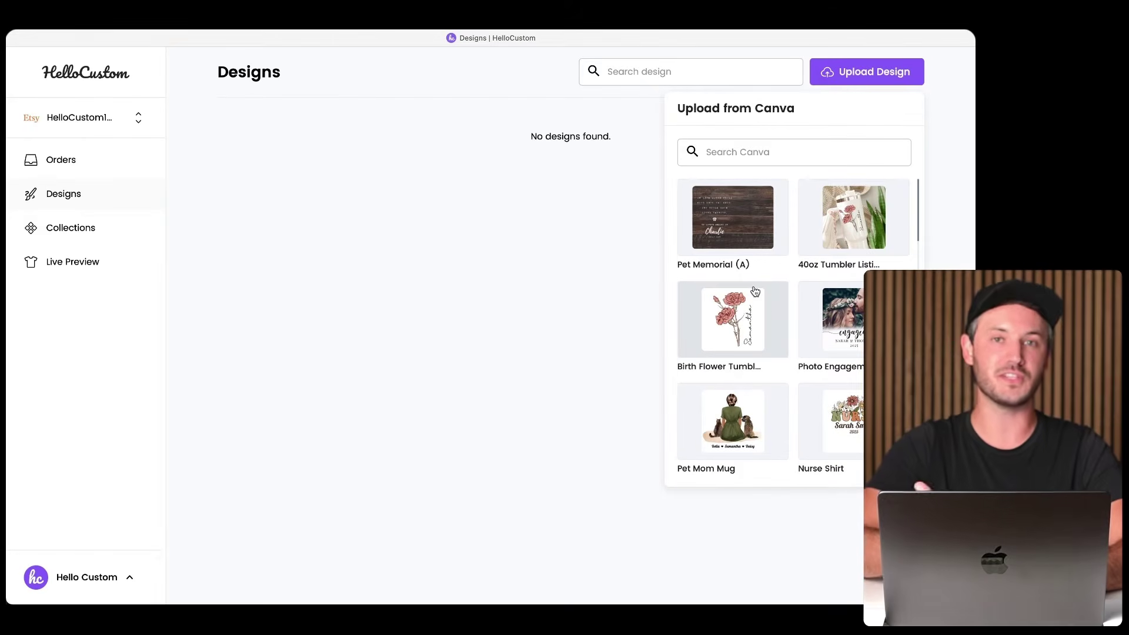
{"action": "left_click", "coordinate": [840, 404]}
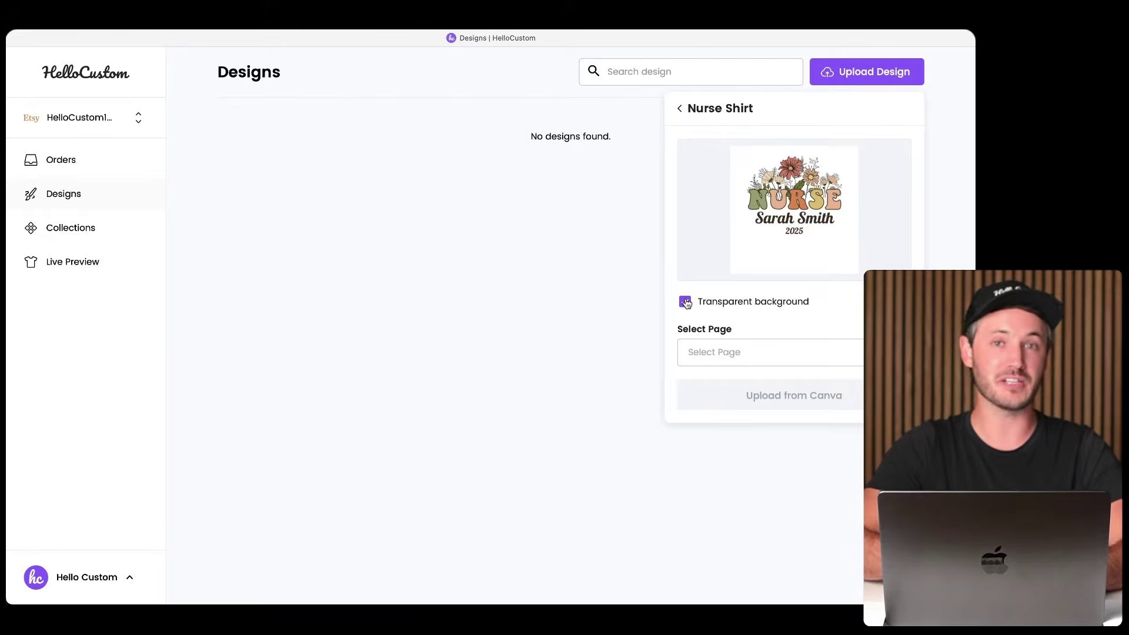
- Upload Page 1 of the Nurse Shirt design from Canva with a transparent background
{"action": "left_click", "coordinate": [717, 360]}
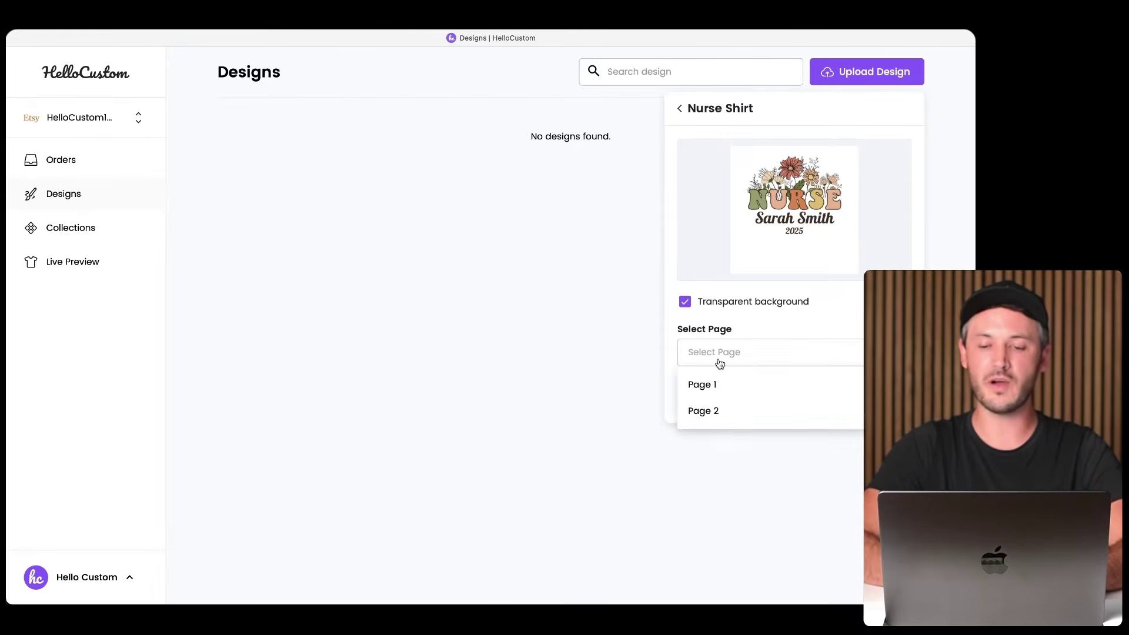
{"action": "left_click", "coordinate": [717, 382]}
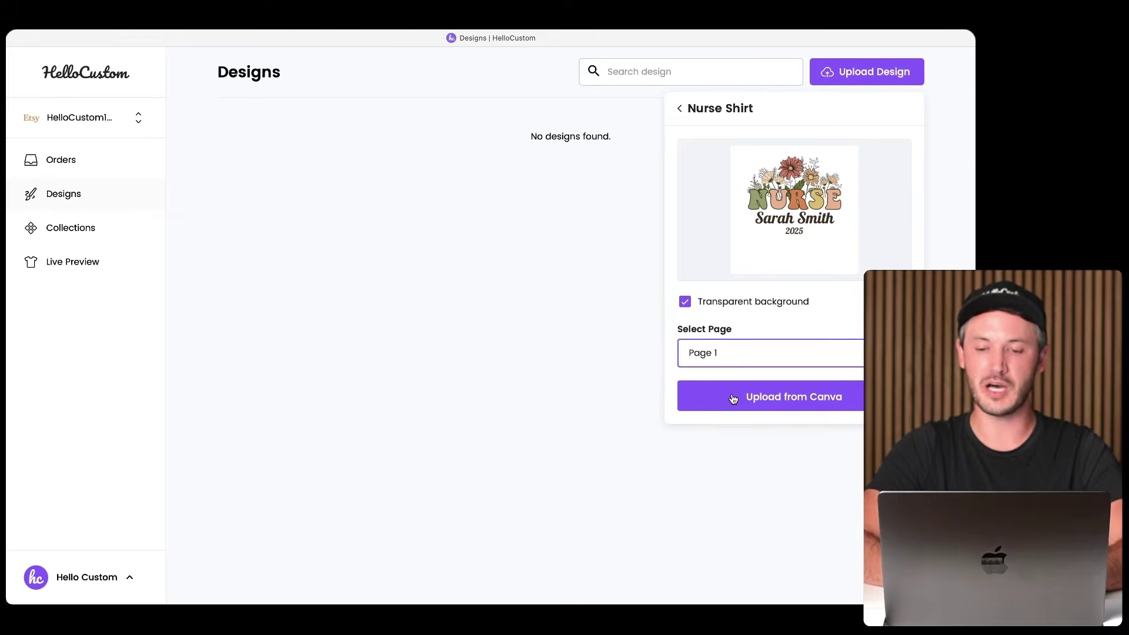
{"action": "left_click", "coordinate": [733, 399]}
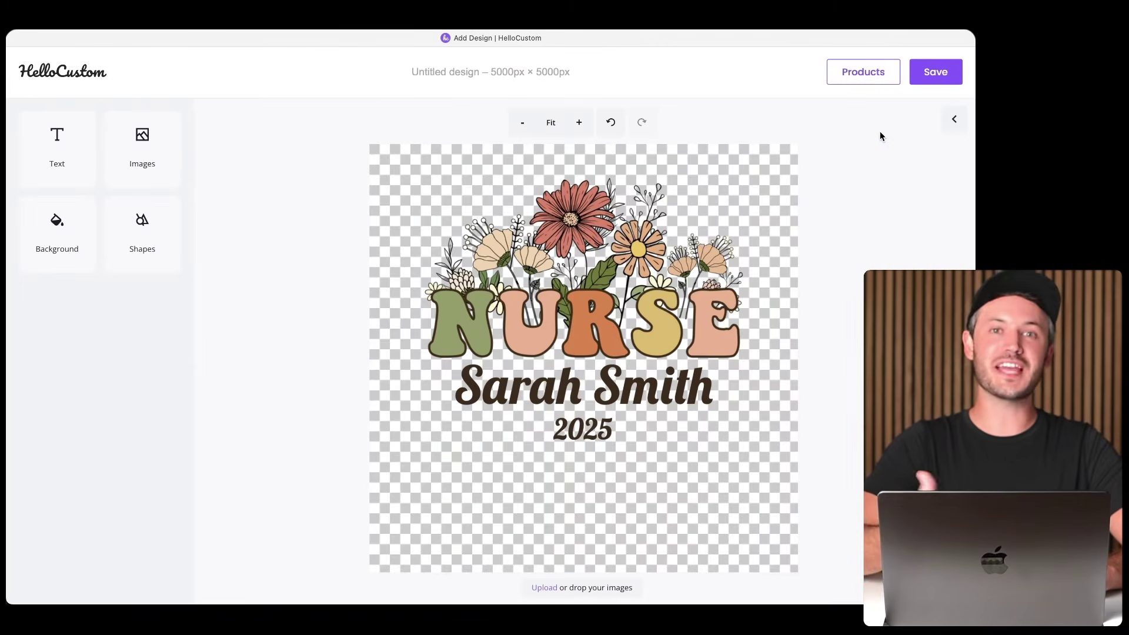
- Select all elements of the imported design to check its separate layers, and name the design "Nurse Shit"
{"action": "left_click_drag", "start_coordinate": [850, 121], "coordinate": [322, 480]}
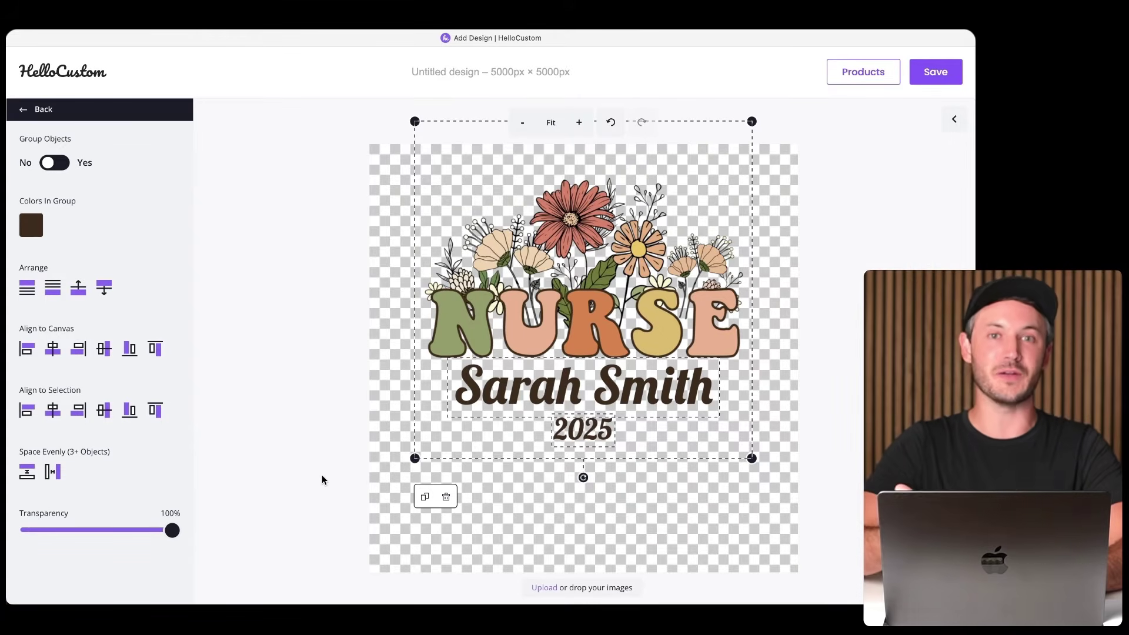
{"action": "left_click", "coordinate": [935, 72]}
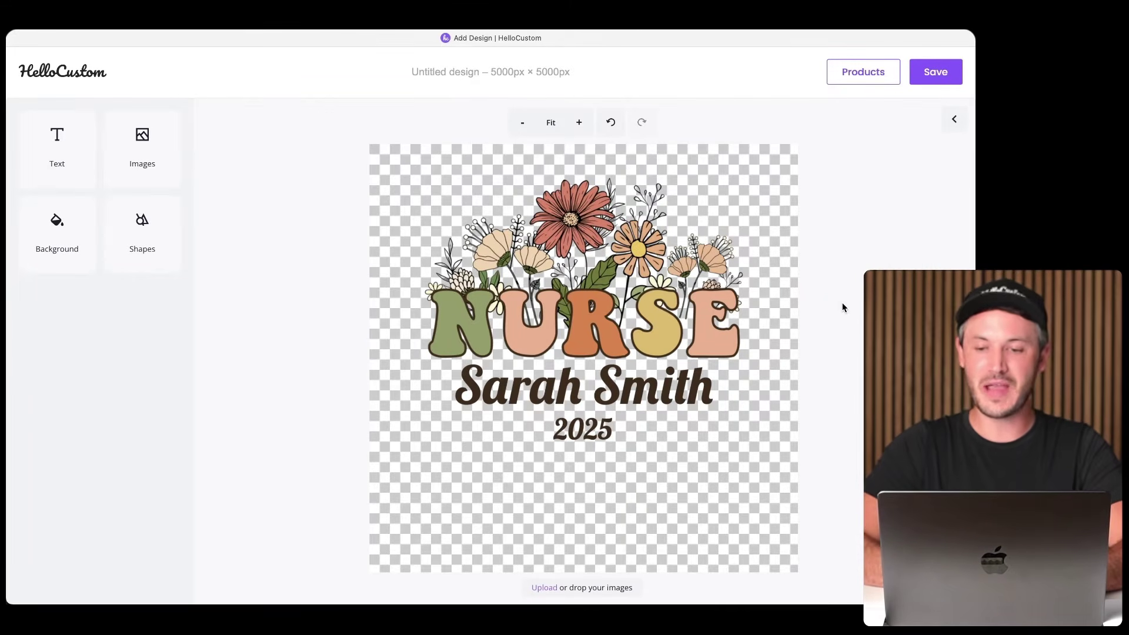
{"action": "left_click", "coordinate": [506, 68]}
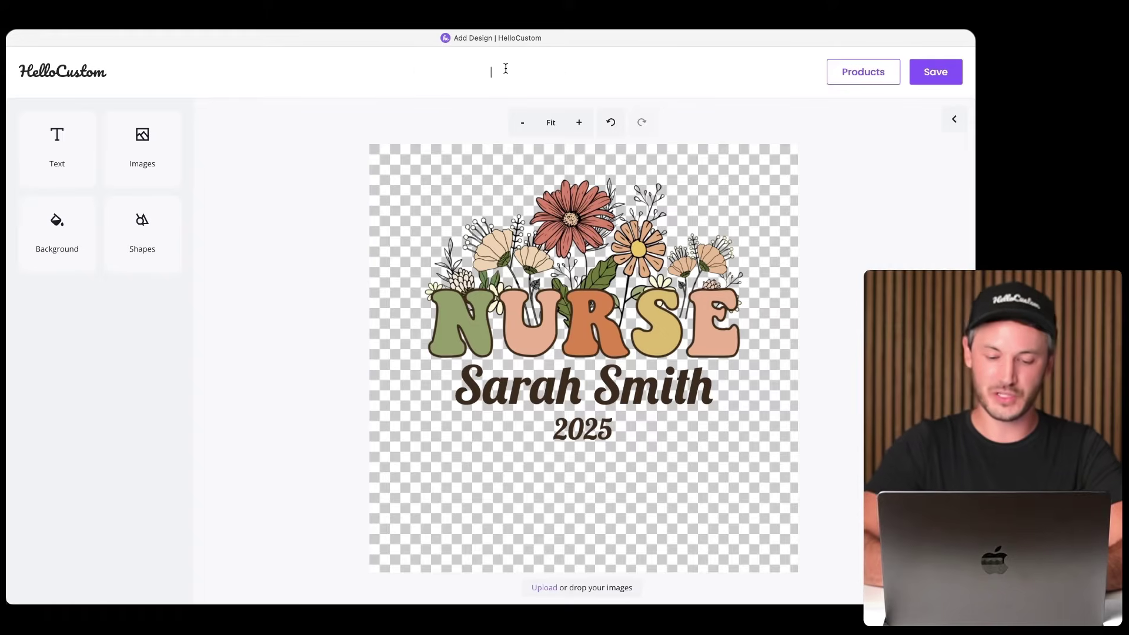
{"action": "type", "text": "Nurse Shit"}
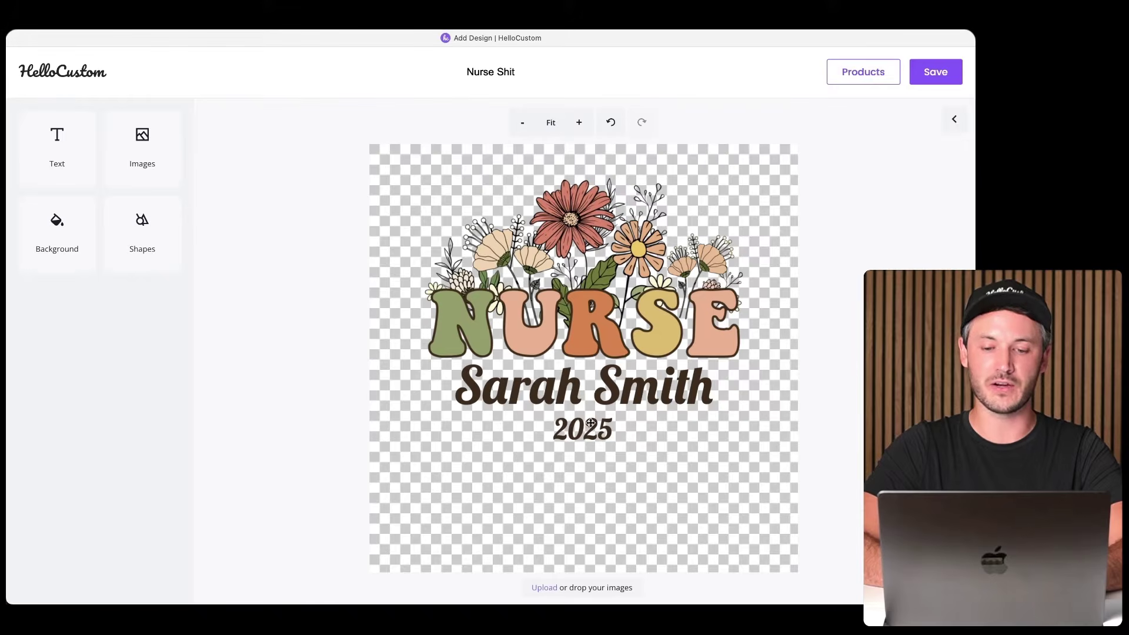
- Tag the person's name text below NURSE as Name and save it as a Text Input customization
{"action": "left_click", "coordinate": [509, 398]}
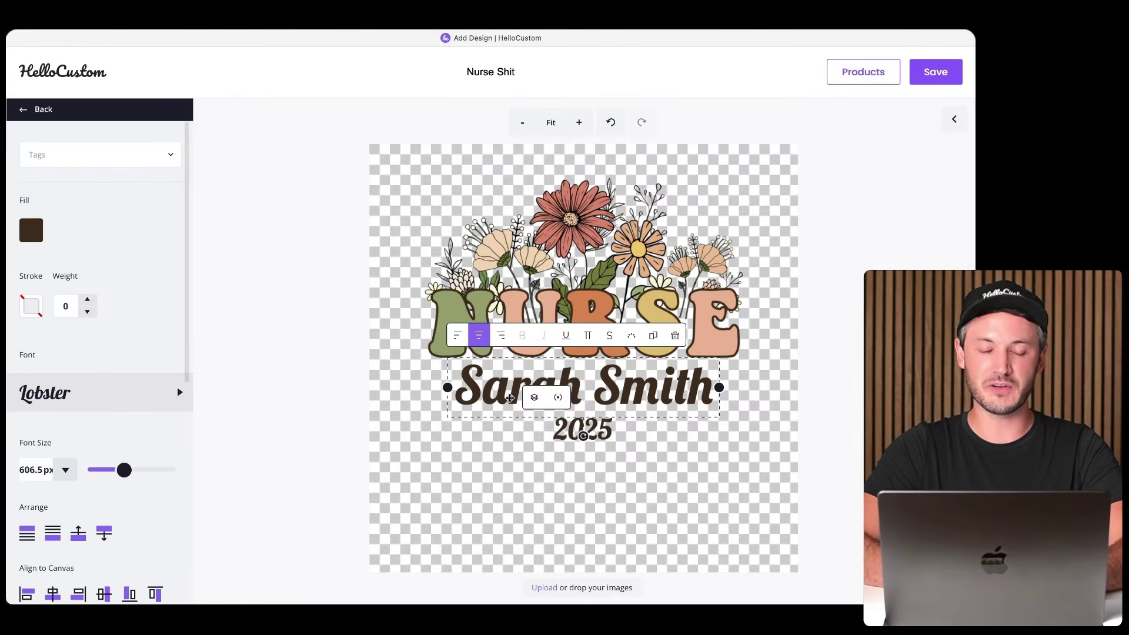
{"action": "left_click", "coordinate": [154, 157]}
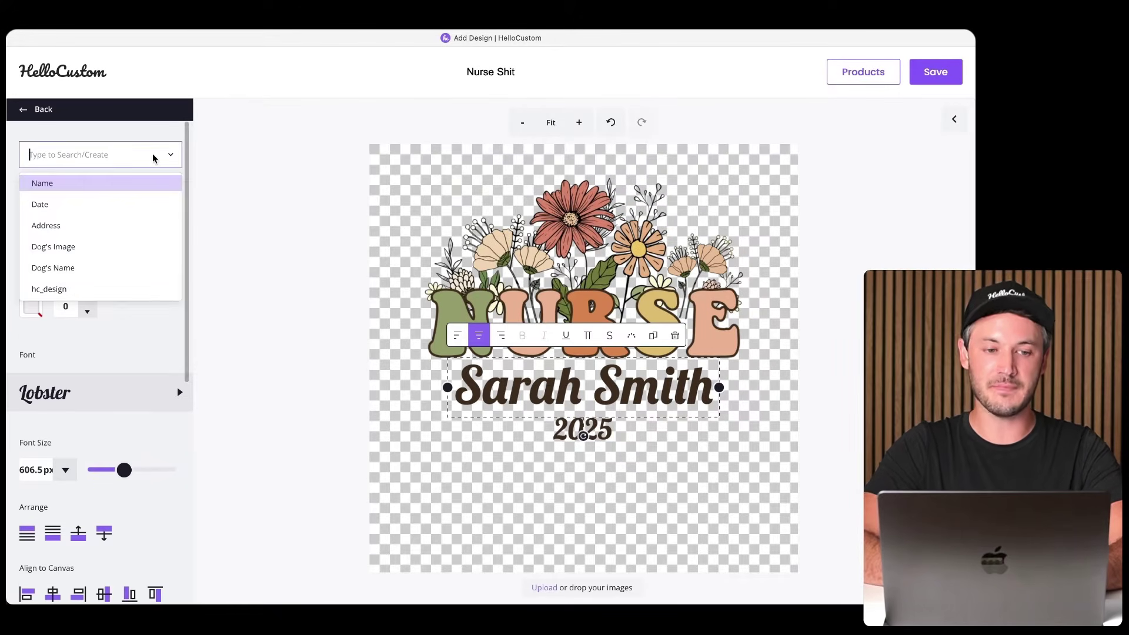
{"action": "type", "text": "Name"}
{"action": "key", "text": "Return"}
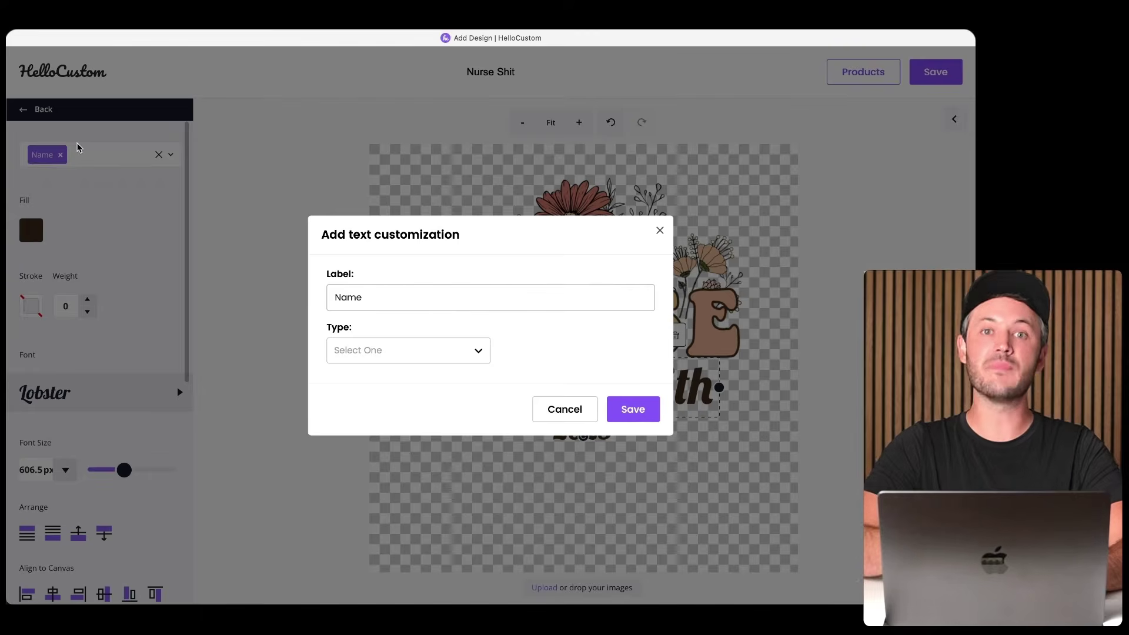
{"action": "left_click", "coordinate": [387, 348]}
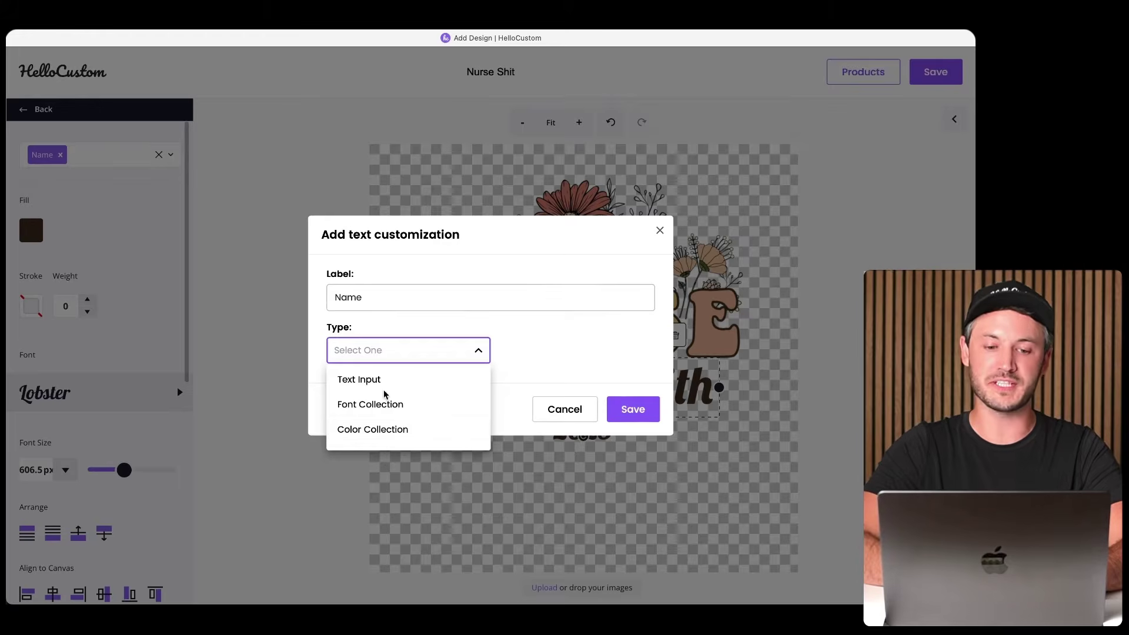
{"action": "left_click", "coordinate": [367, 381]}
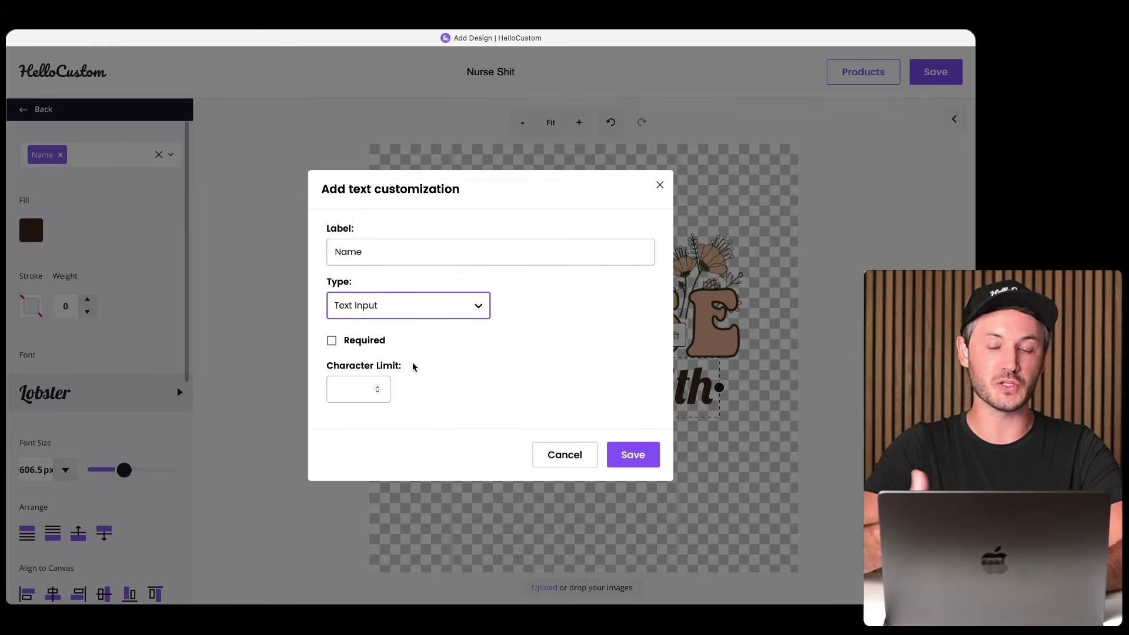
{"action": "left_click", "coordinate": [633, 455]}
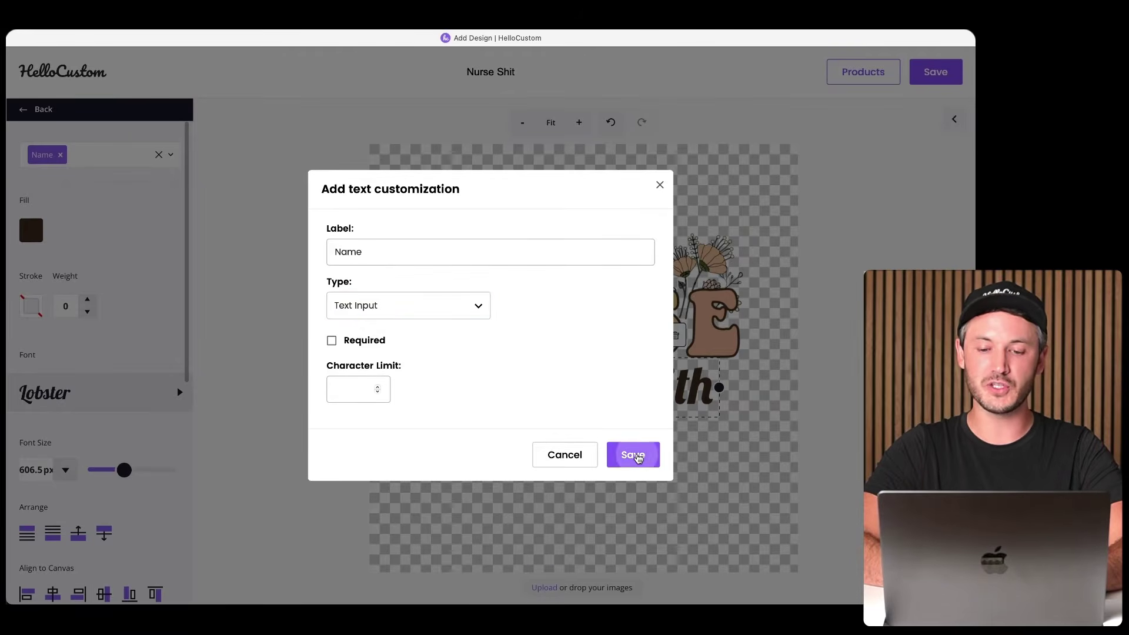
{"action": "left_click", "coordinate": [527, 453]}
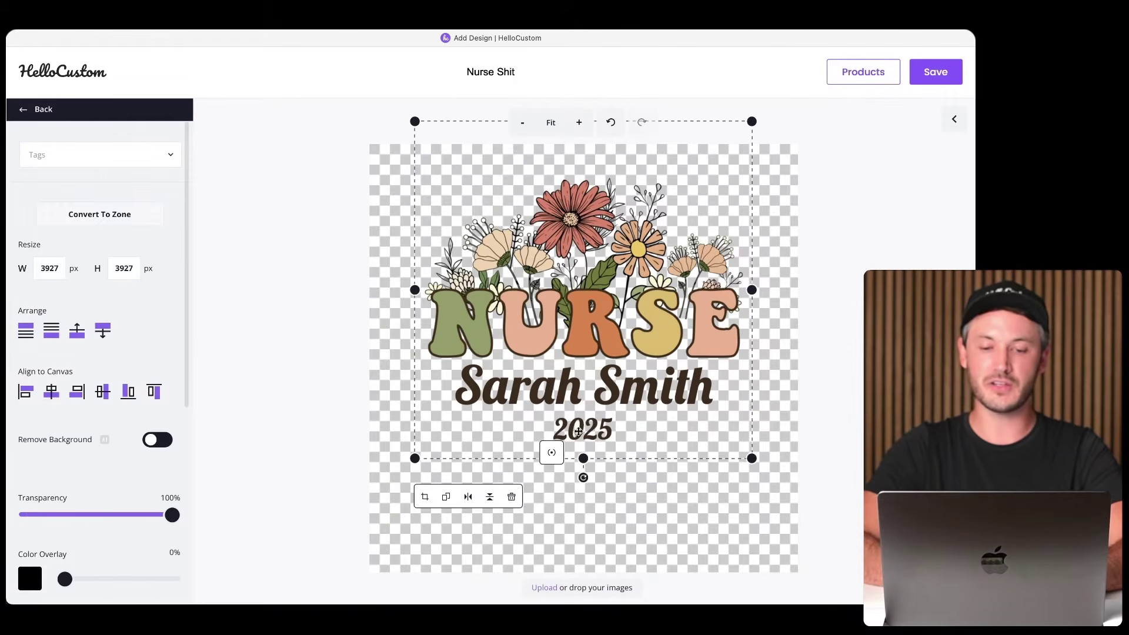
- Tag the 2025 text as Date and save it as a Text Input customization
{"action": "left_click", "coordinate": [587, 426]}
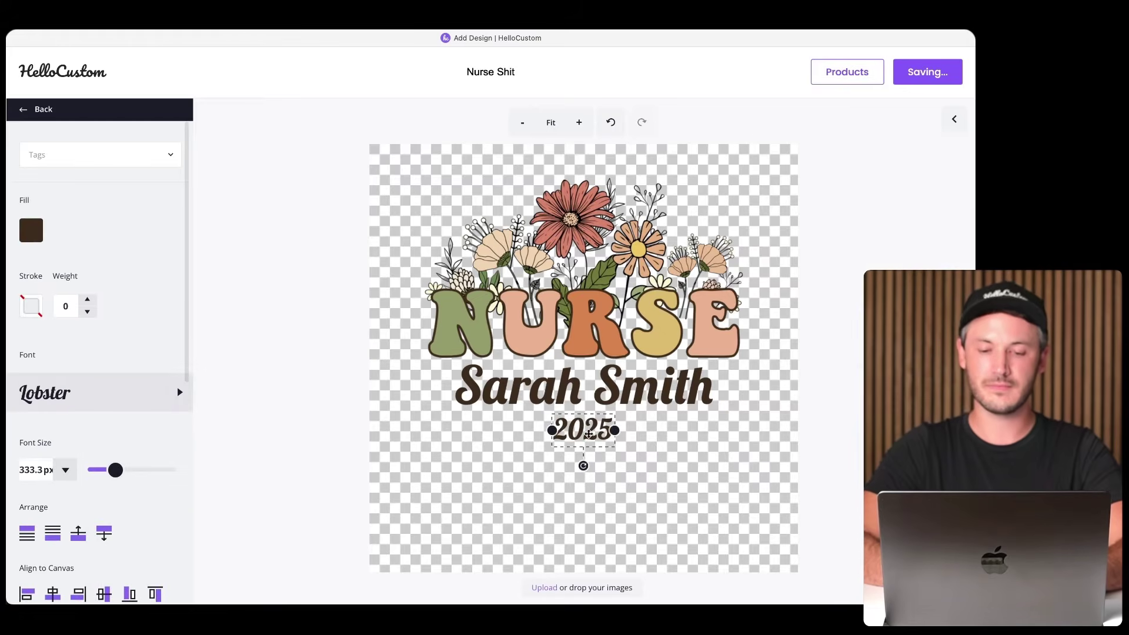
{"action": "left_click", "coordinate": [100, 154]}
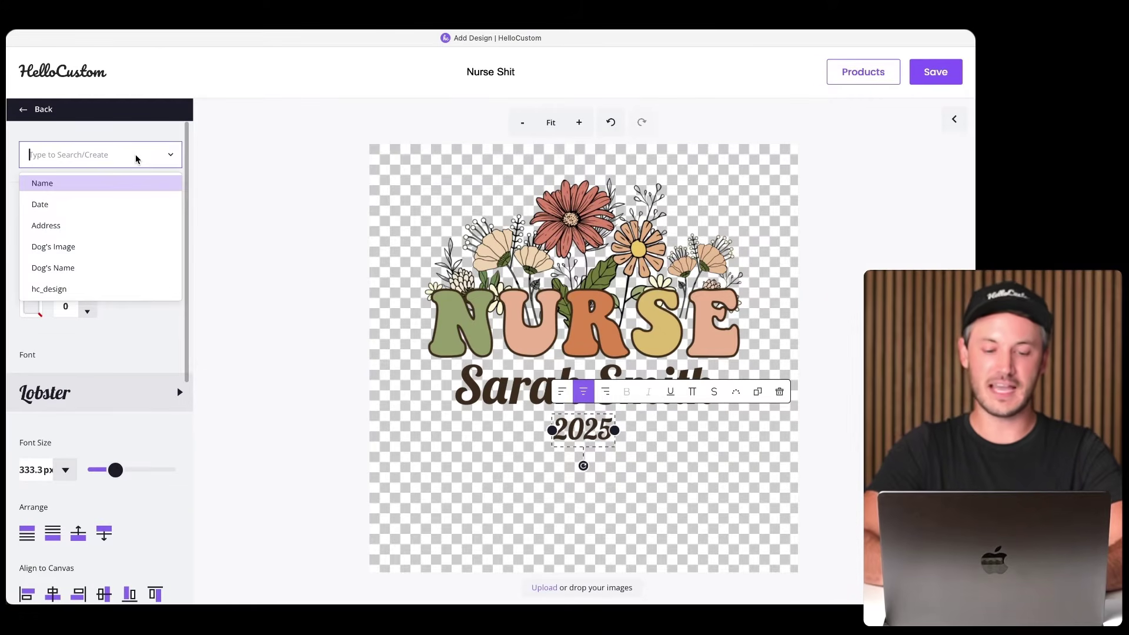
{"action": "type", "text": "Date"}
{"action": "key", "text": "Return"}
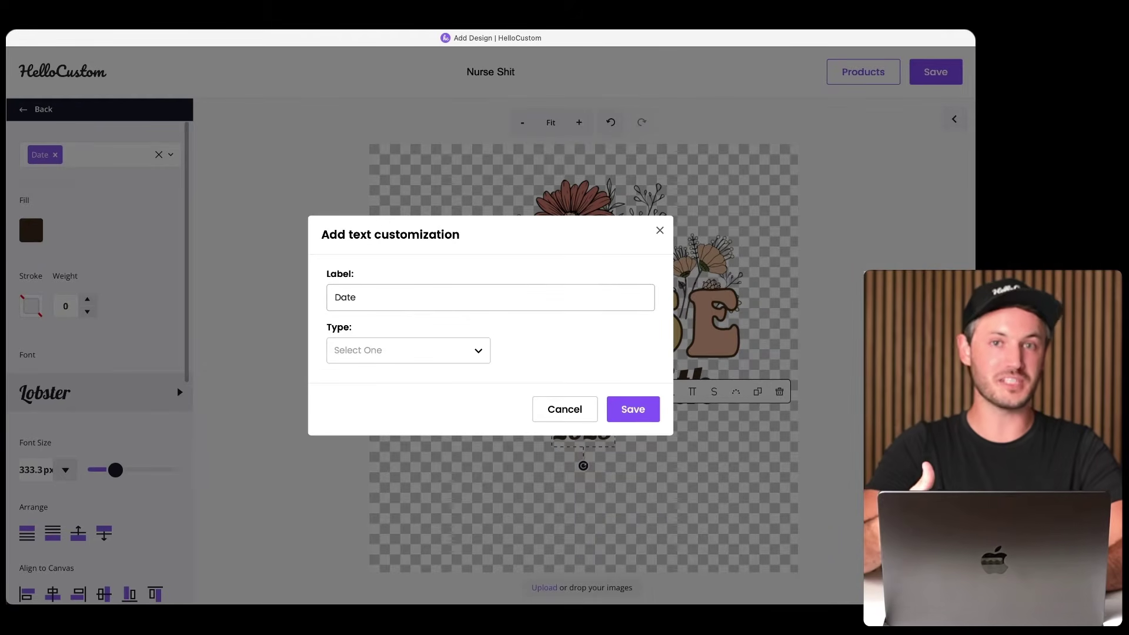
{"action": "left_click", "coordinate": [411, 350]}
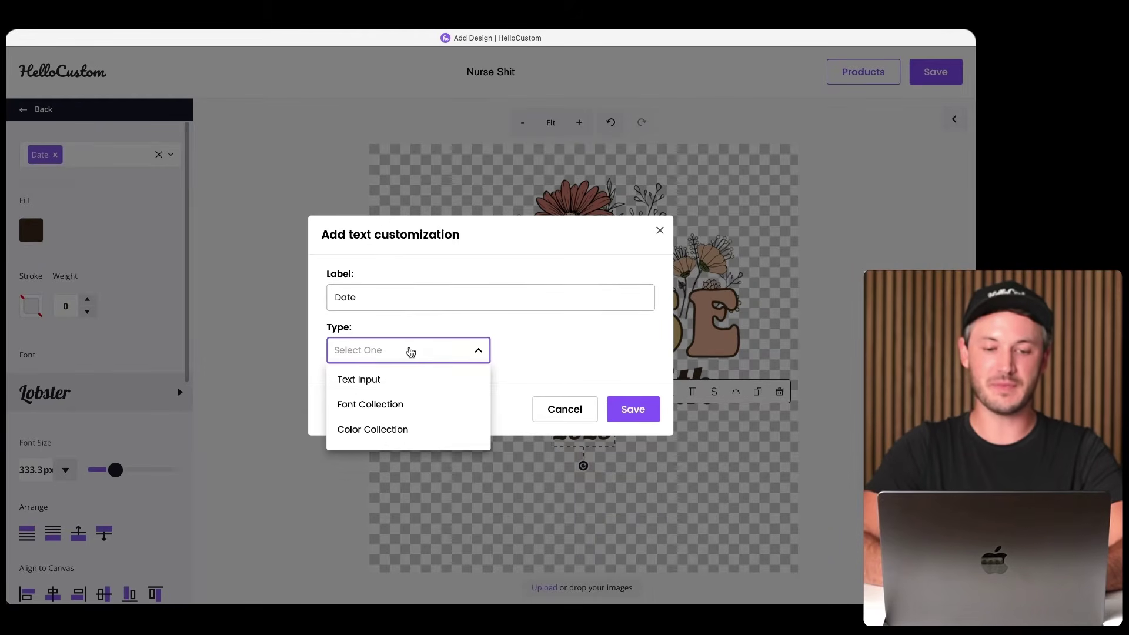
{"action": "left_click", "coordinate": [392, 379]}
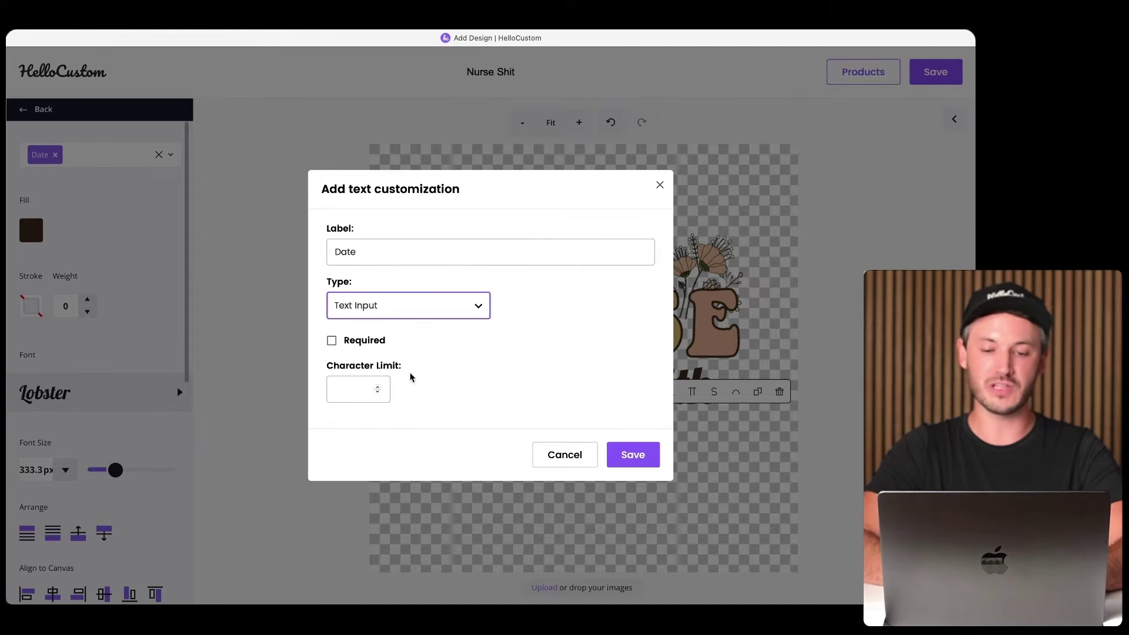
{"action": "left_click", "coordinate": [640, 465]}
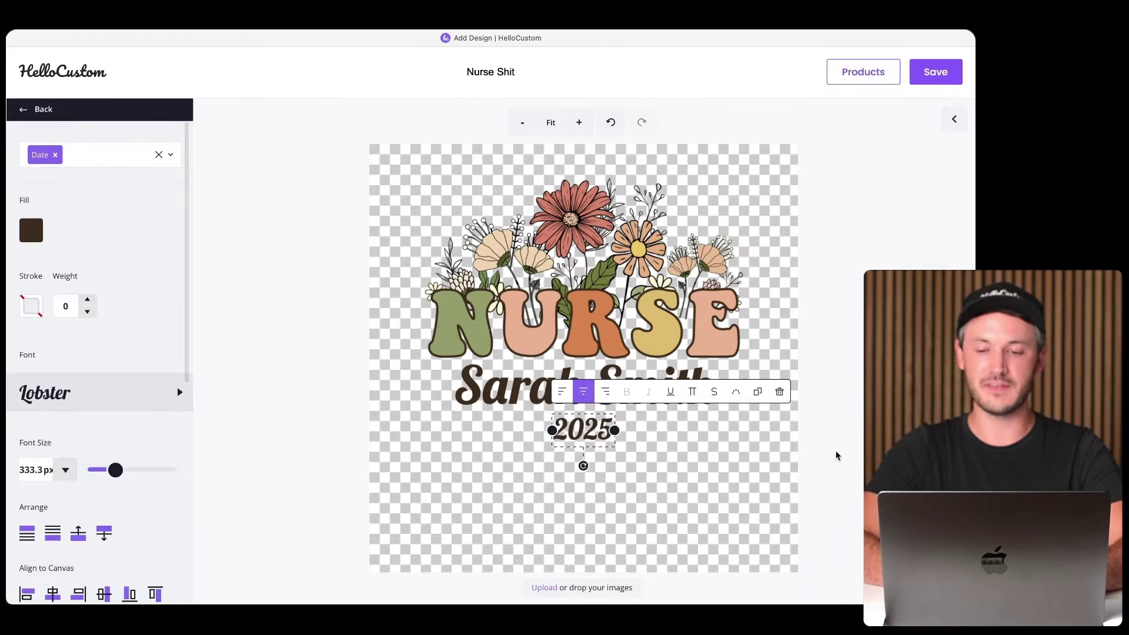
{"action": "left_click", "coordinate": [835, 453]}
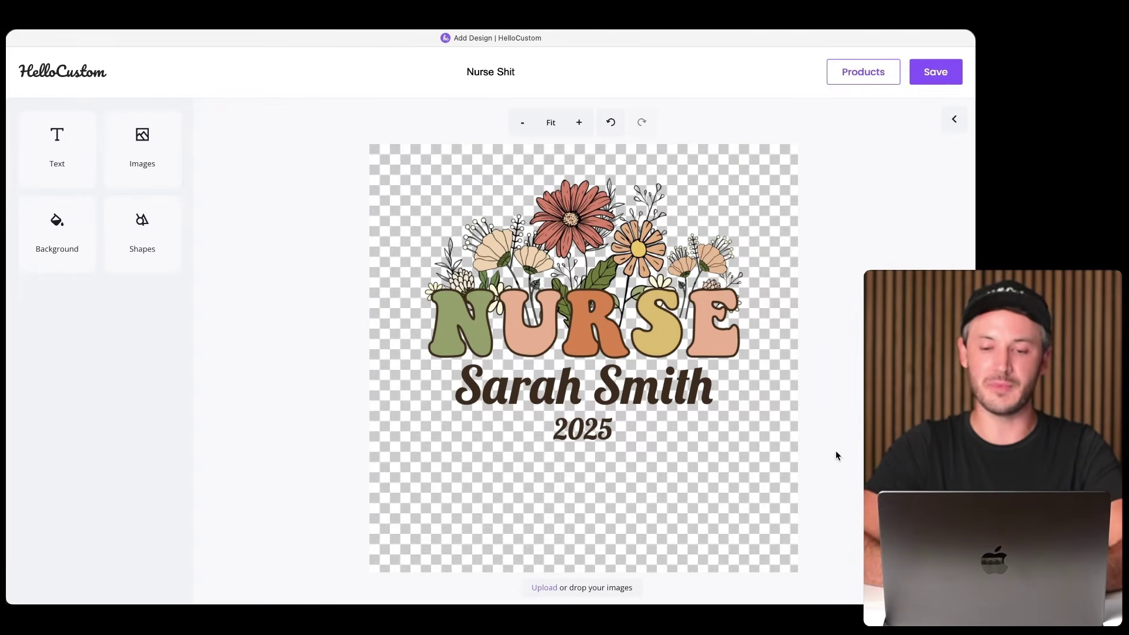
- Tag the person's name text as color and save it as a Color Collection customization using the Retro collection
{"action": "left_click", "coordinate": [630, 388]}
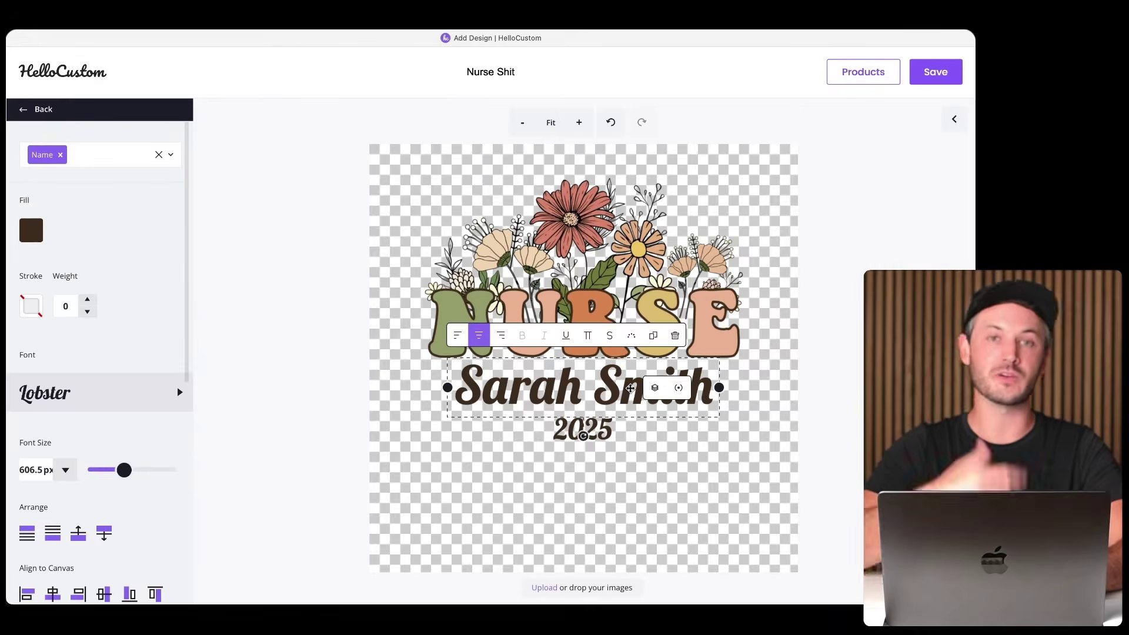
{"action": "left_click", "coordinate": [124, 157]}
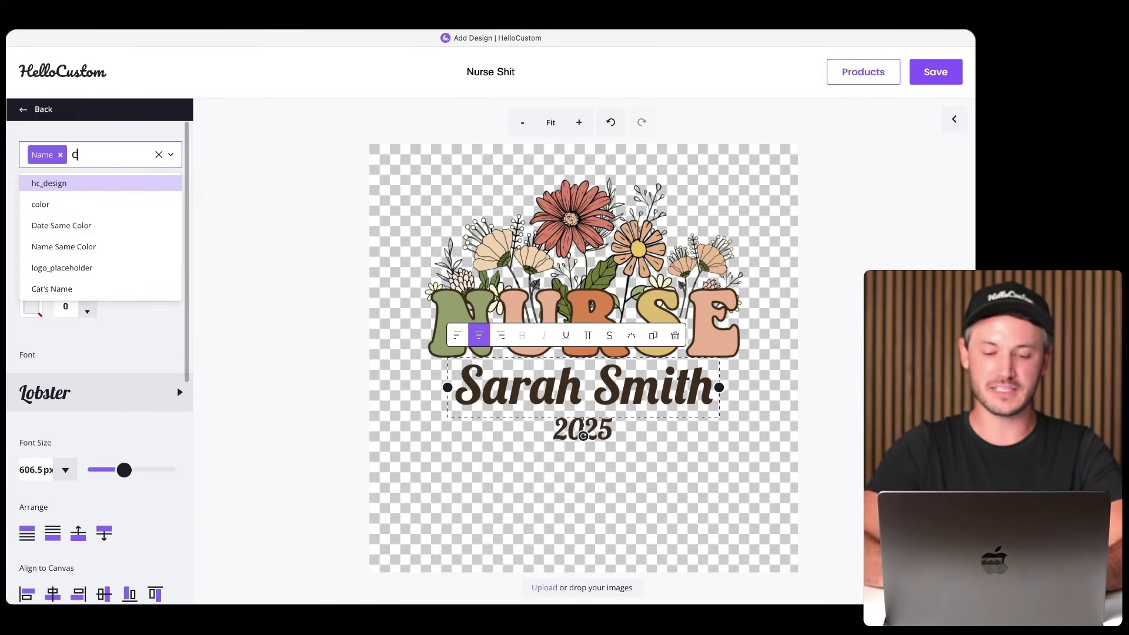
{"action": "type", "text": "color"}
{"action": "key", "text": "Return"}
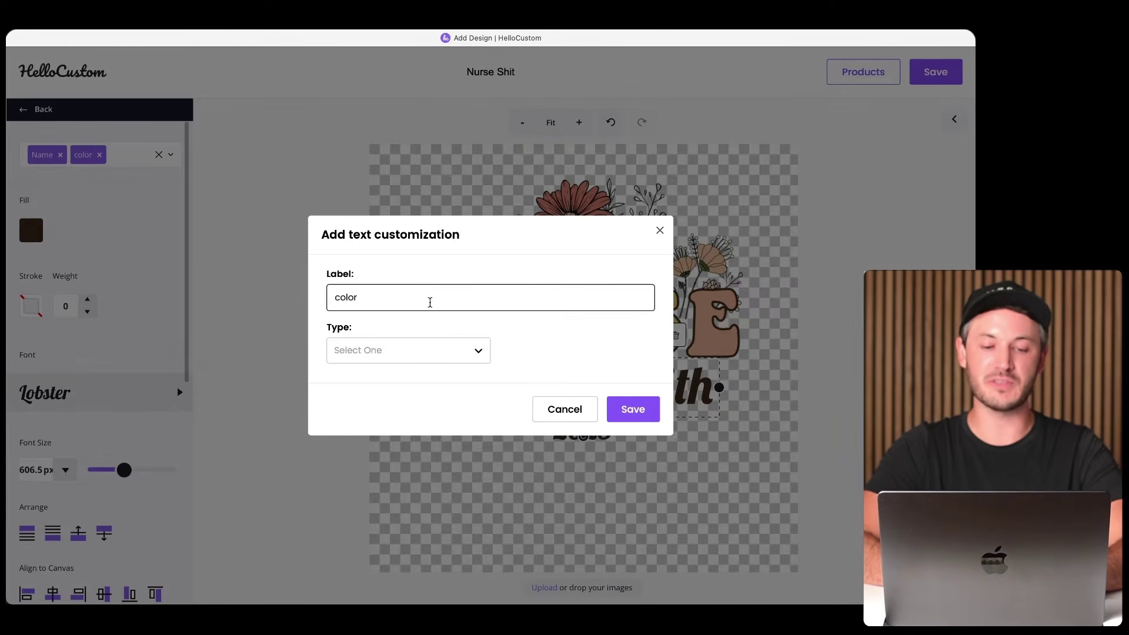
{"action": "left_click", "coordinate": [478, 352]}
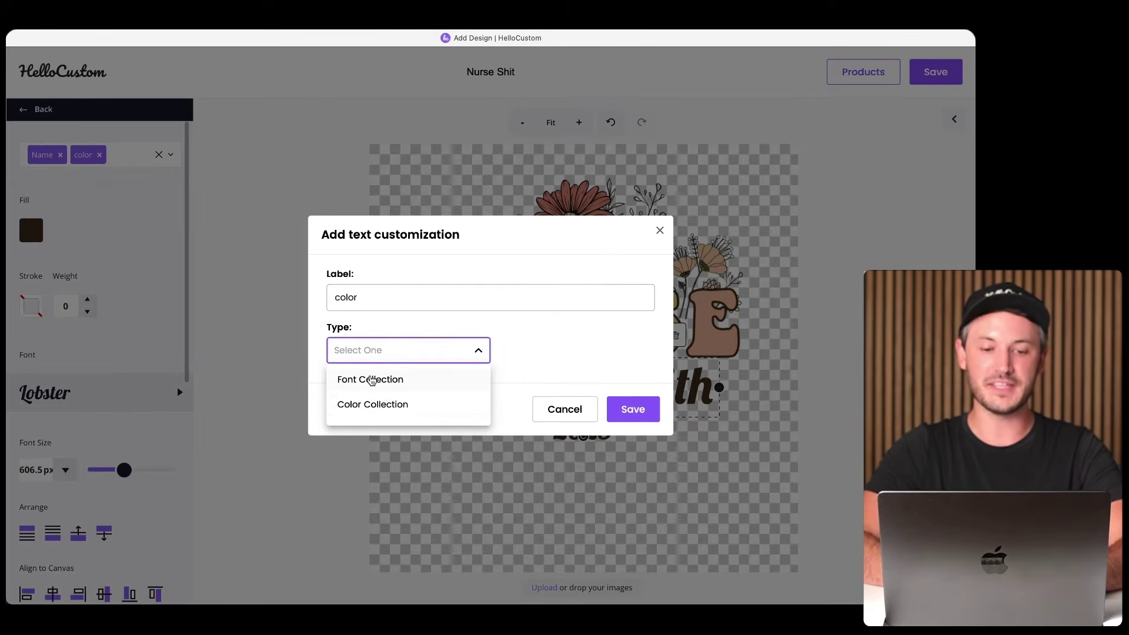
{"action": "left_click", "coordinate": [388, 408]}
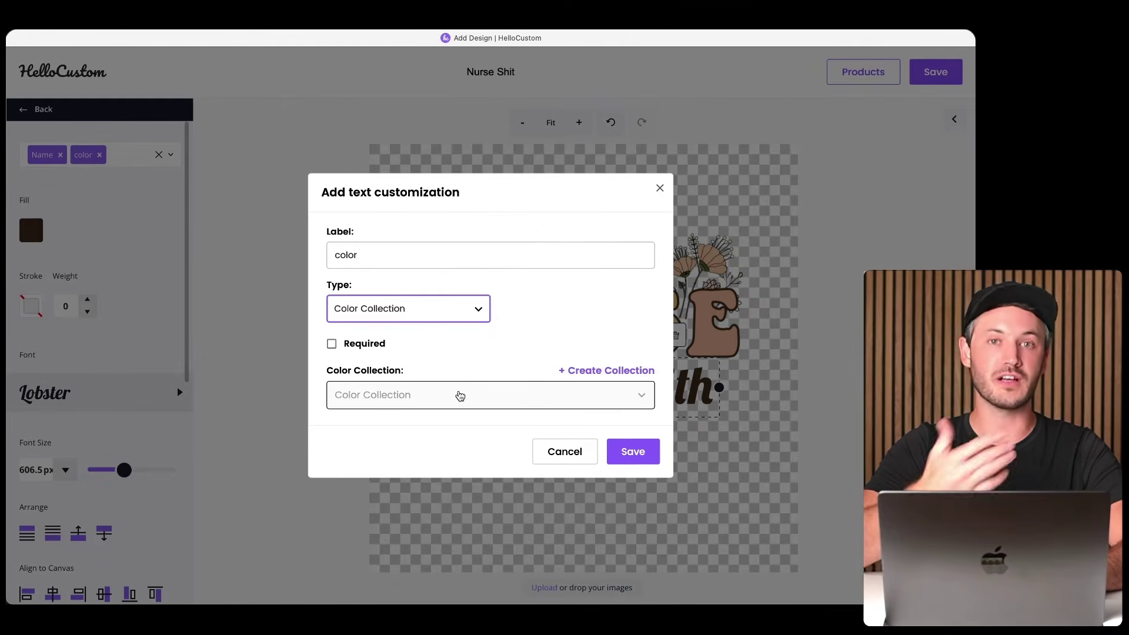
{"action": "left_click", "coordinate": [460, 396]}
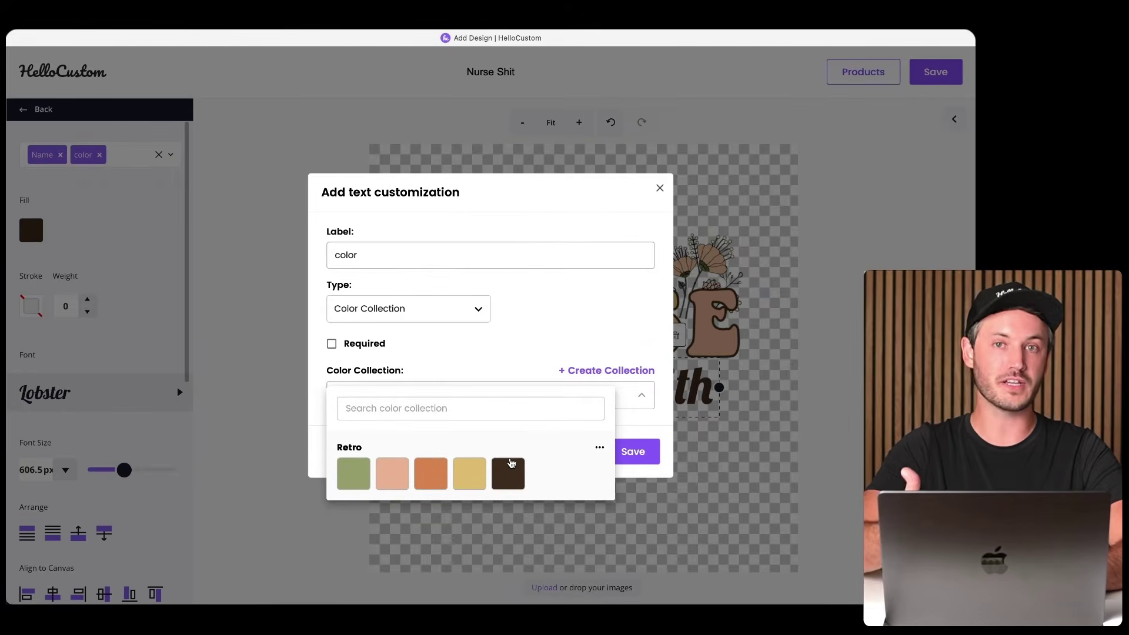
{"action": "left_click", "coordinate": [547, 466]}
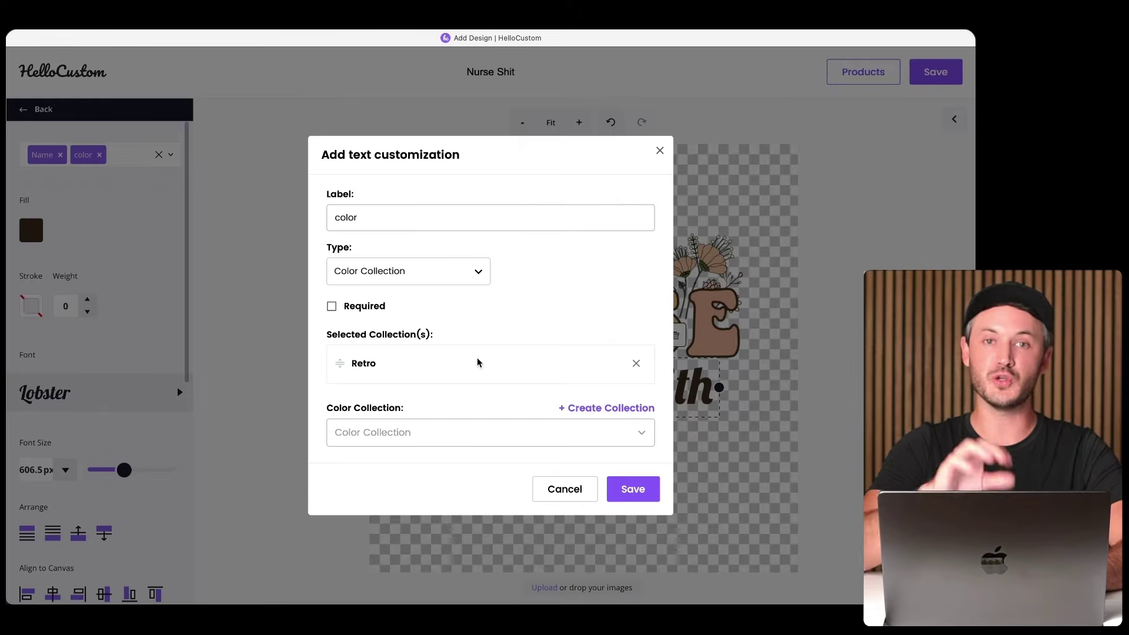
{"action": "left_click", "coordinate": [632, 489]}
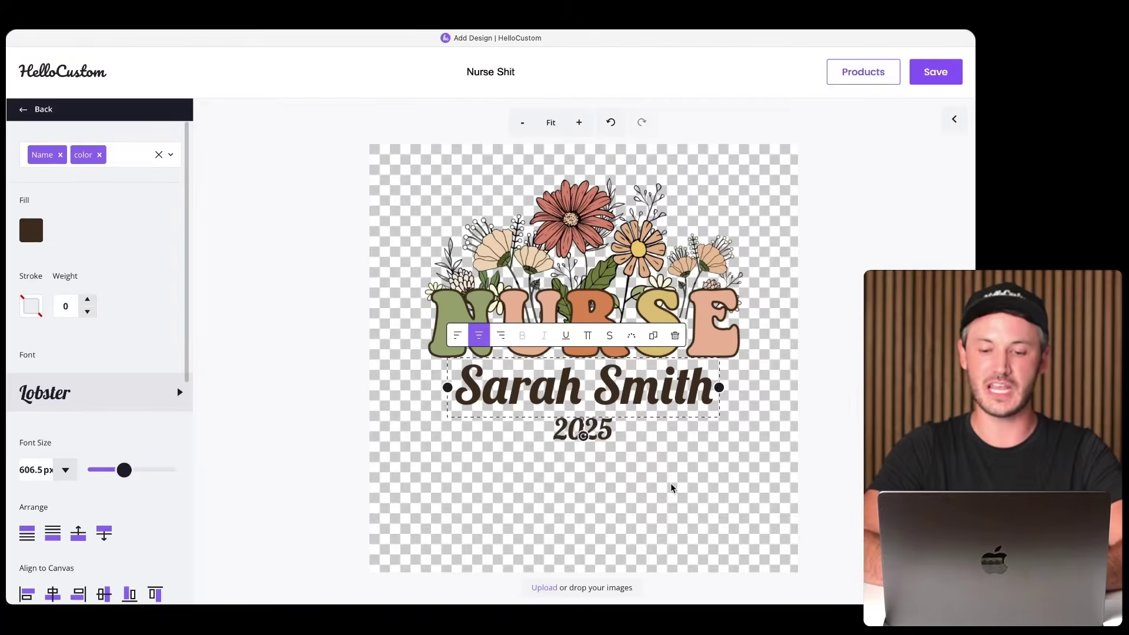
{"action": "left_click", "coordinate": [670, 486]}
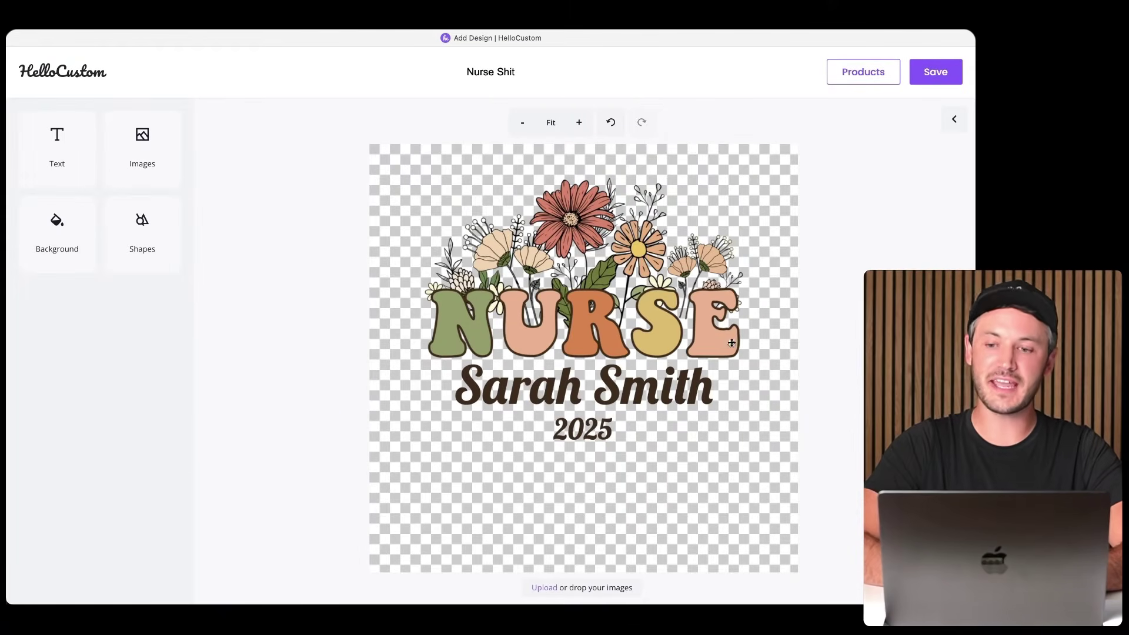
- Show the customer-facing customization options and add the existing color tag to the 2025 text
{"action": "left_click", "coordinate": [954, 119]}
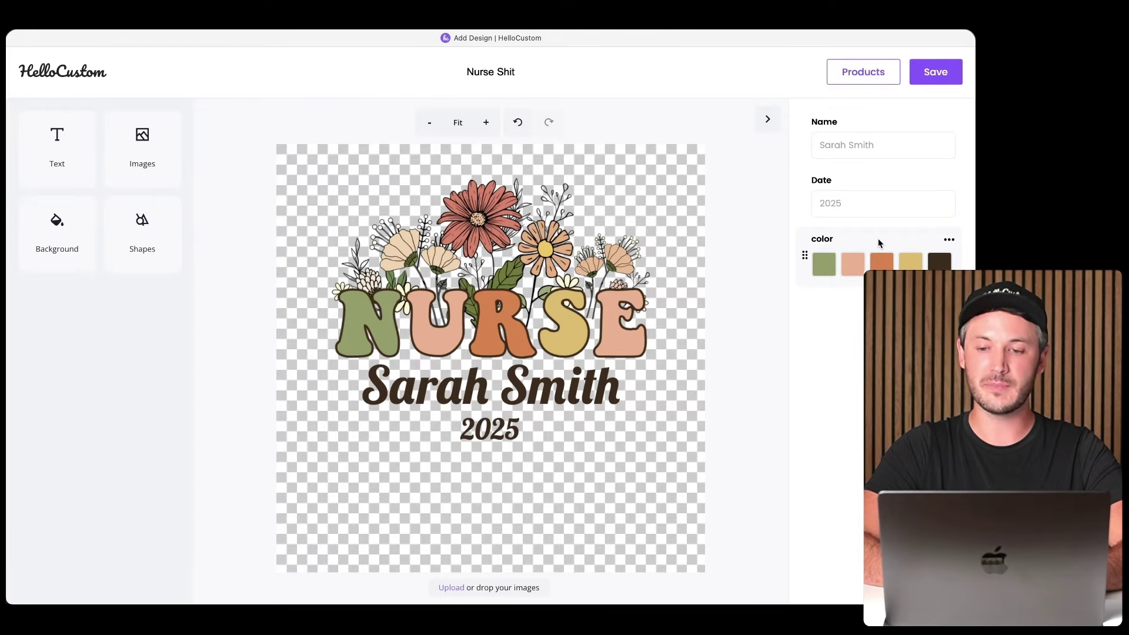
{"action": "left_click", "coordinate": [576, 387]}
{"action": "left_click", "coordinate": [506, 436]}
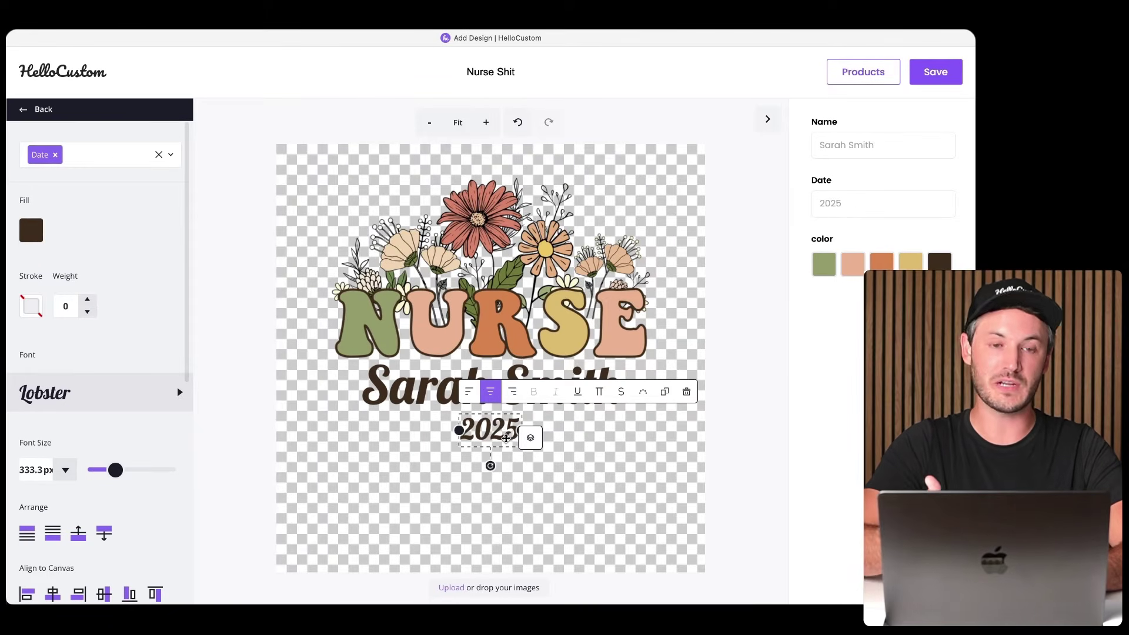
{"action": "left_click", "coordinate": [118, 153]}
{"action": "type", "text": "color"}
{"action": "key", "text": "Return"}
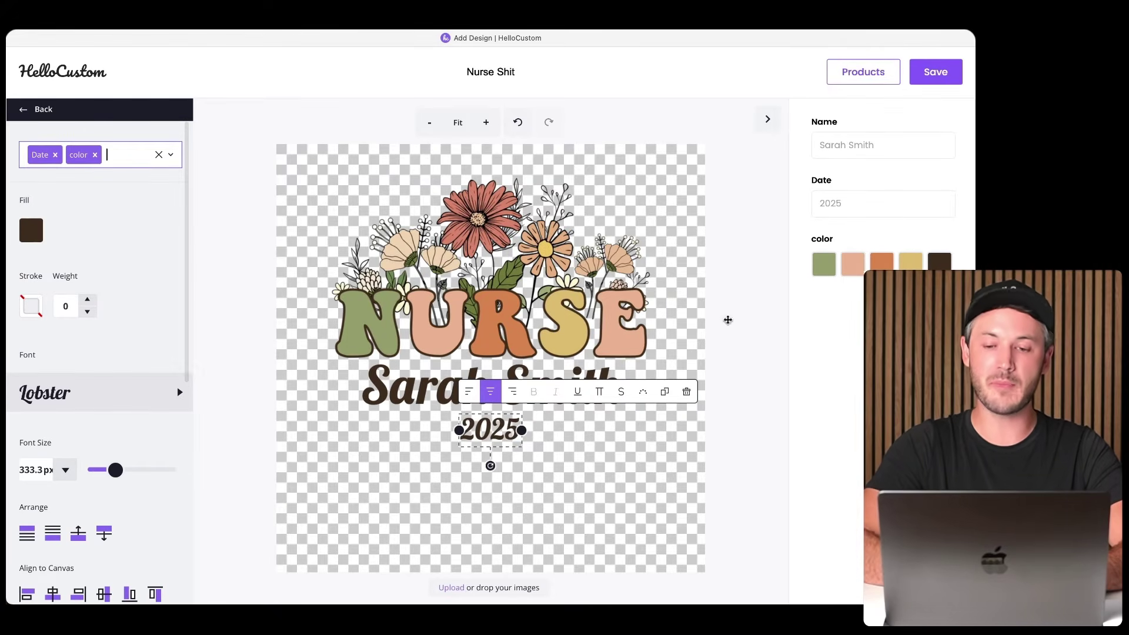
{"action": "key", "text": "super+s"}
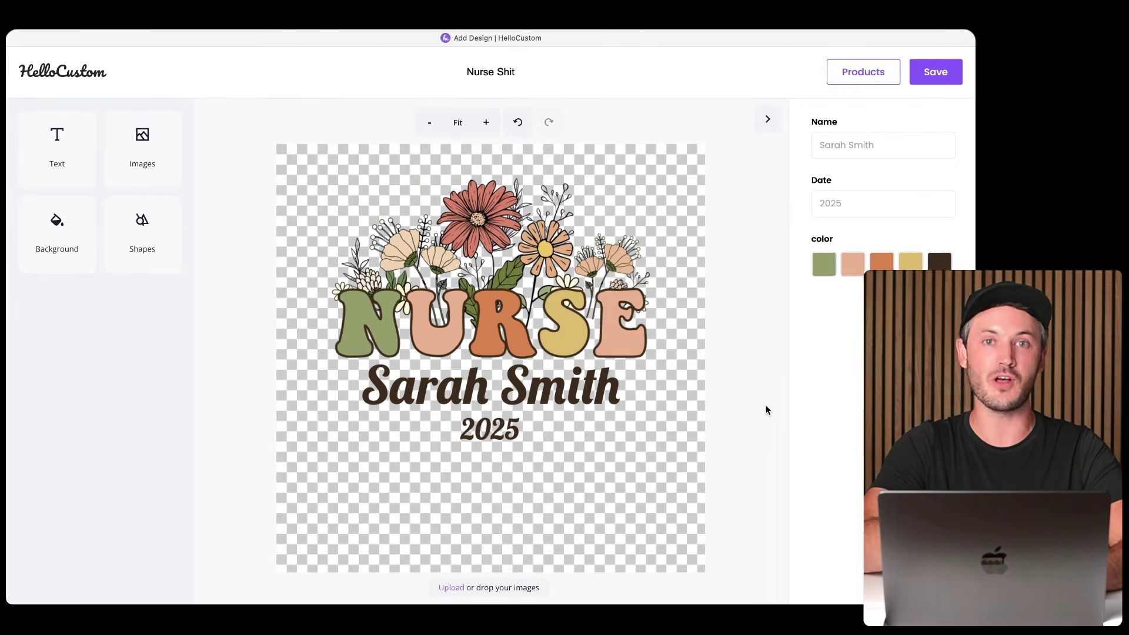
- Choose the active Nurse Shirt, Personalized Registered Nurse T-Shirt listing as the product for the design
{"action": "left_click", "coordinate": [851, 72]}
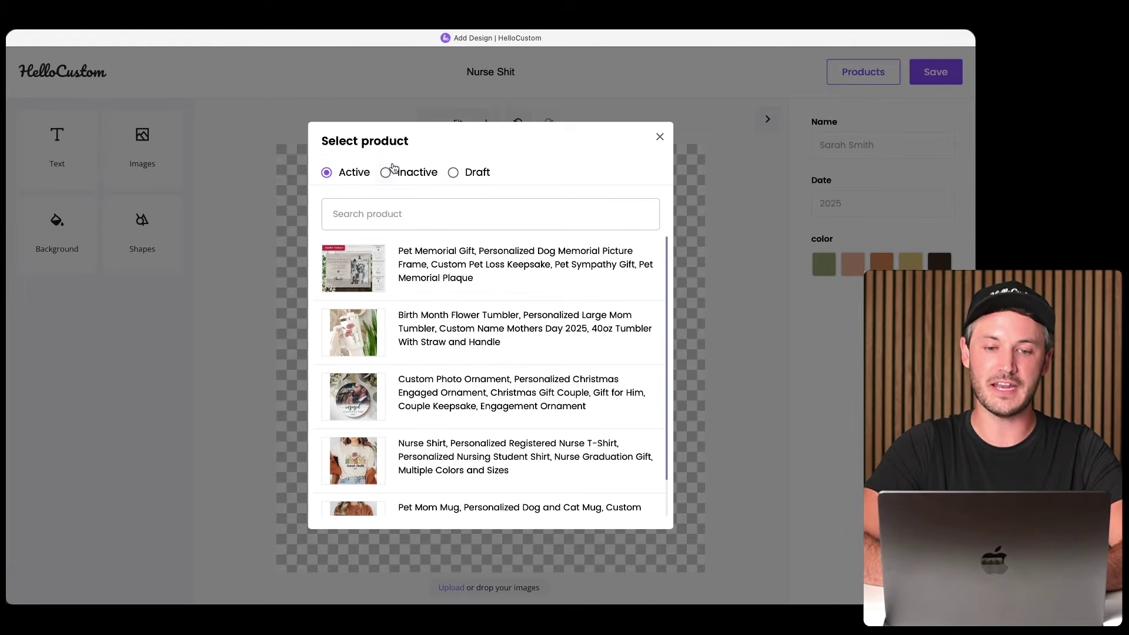
{"action": "scroll", "coordinate": [361, 404], "scroll_direction": "down", "scroll_amount": 1}
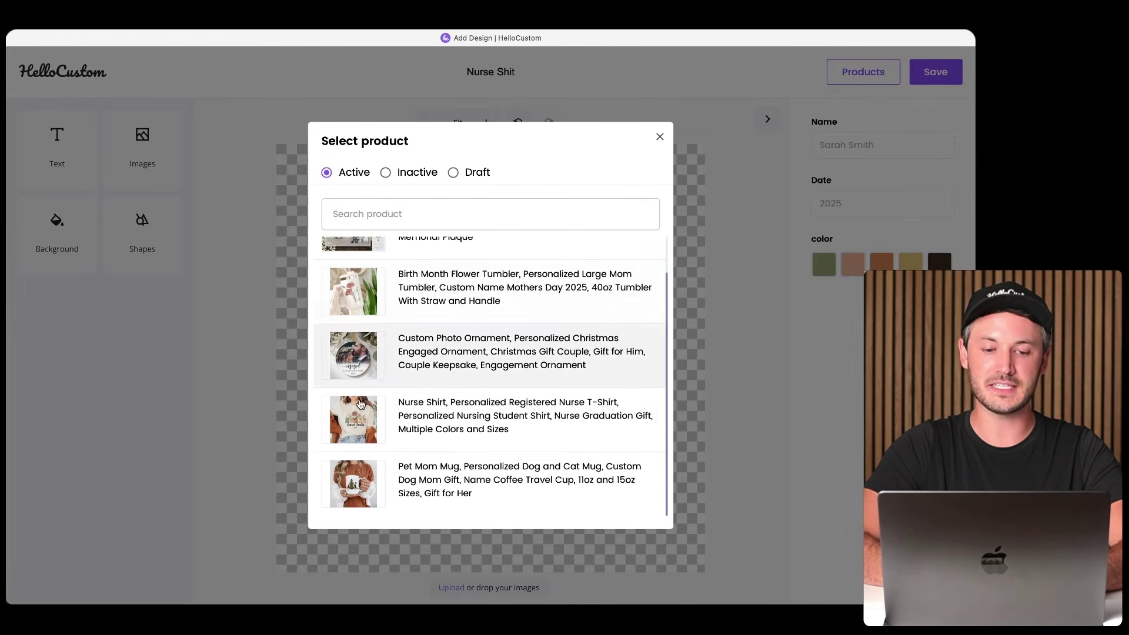
{"action": "left_click", "coordinate": [418, 435]}
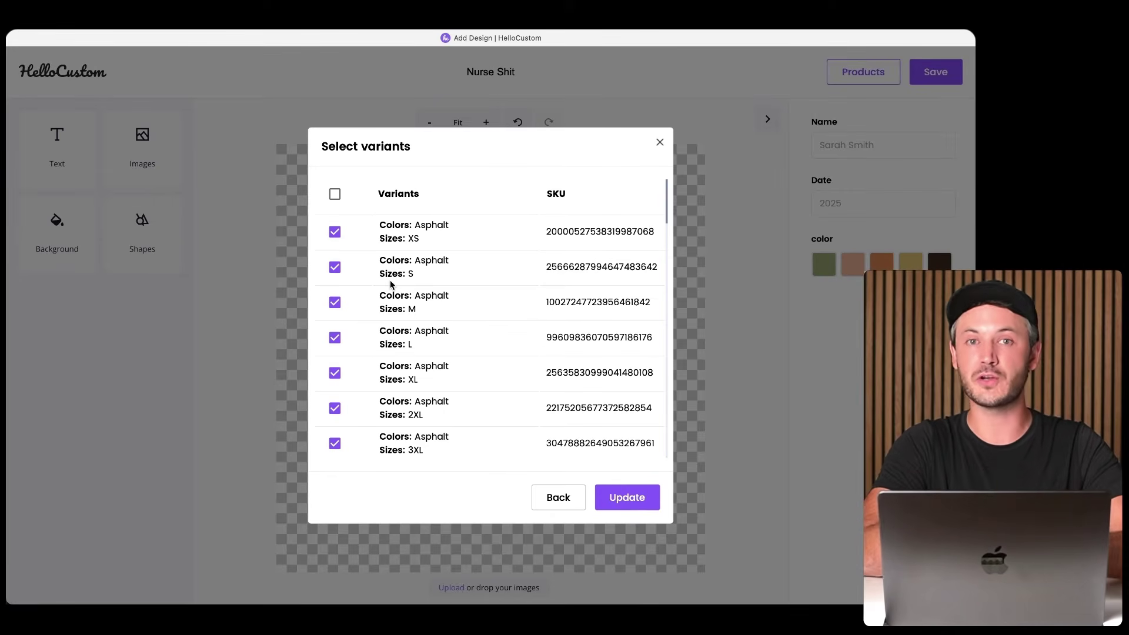
- Exclude the Asphalt XS, S and M variants from the design and include them again
{"action": "left_click", "coordinate": [336, 233]}
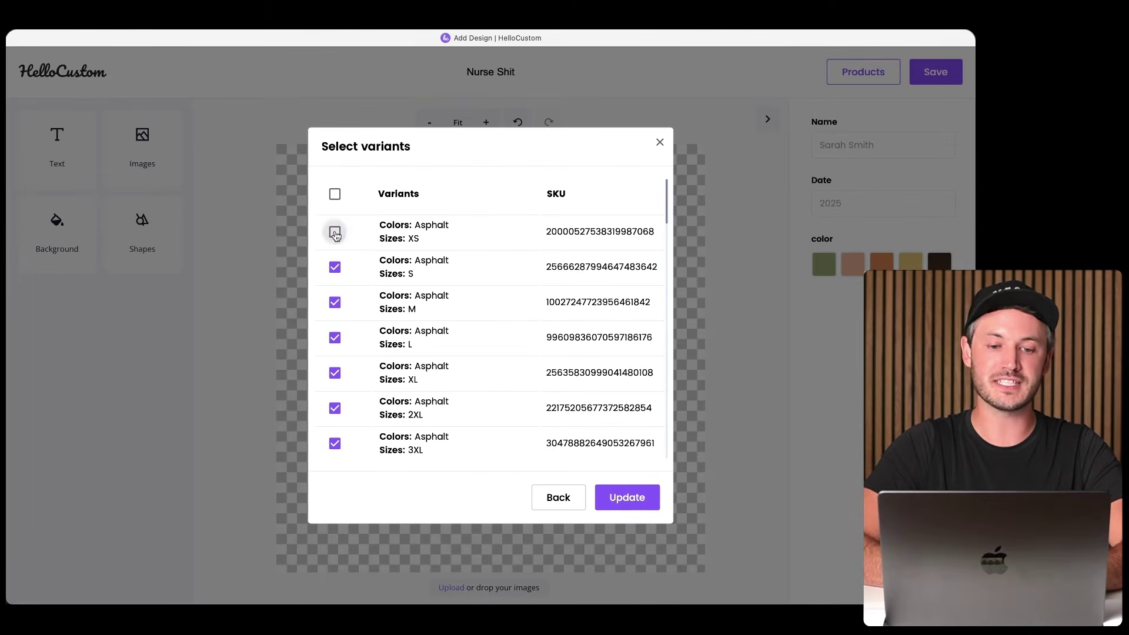
{"action": "left_click", "coordinate": [335, 268]}
{"action": "left_click", "coordinate": [336, 305]}
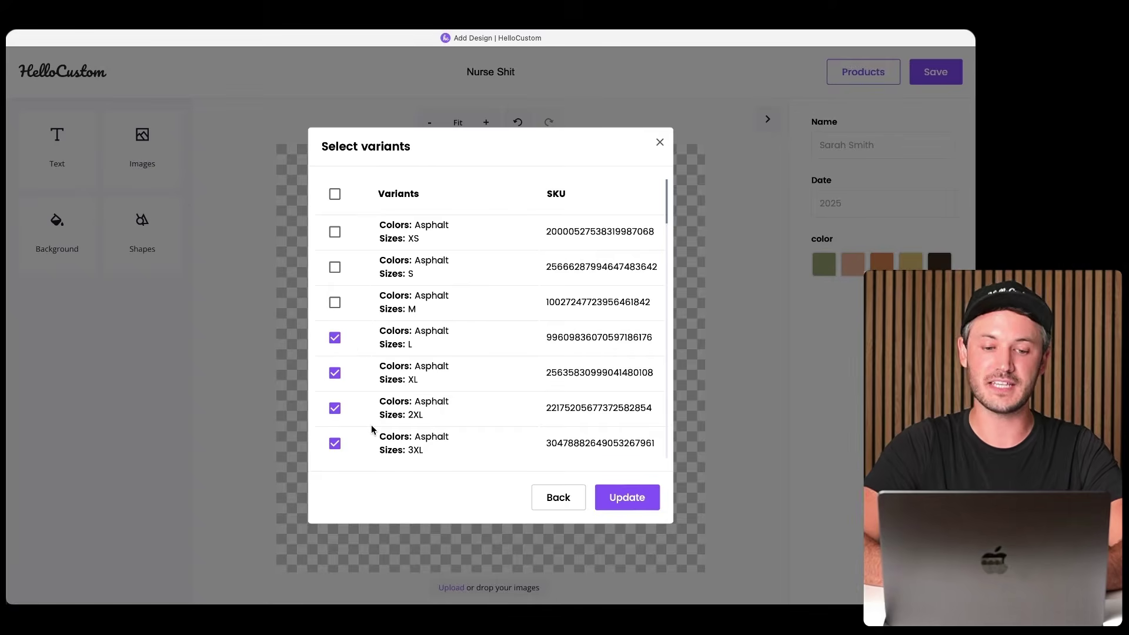
{"action": "left_click", "coordinate": [335, 233]}
{"action": "left_click", "coordinate": [334, 268]}
{"action": "left_click", "coordinate": [334, 302]}
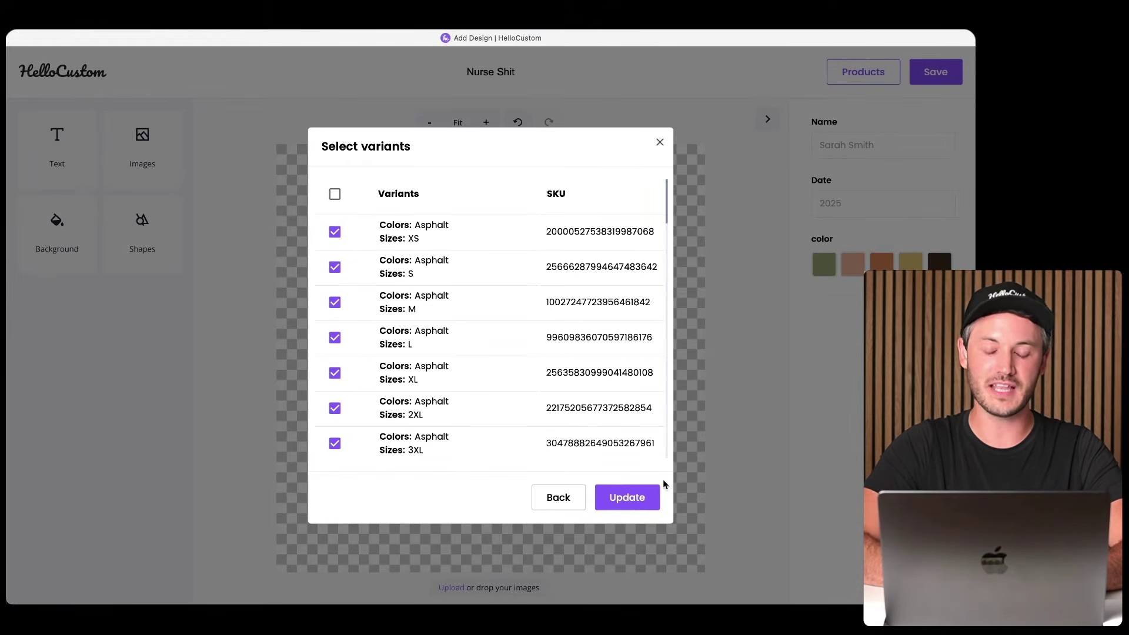
- Link the design to the selected shirt variants and save the design
{"action": "left_click", "coordinate": [647, 498]}
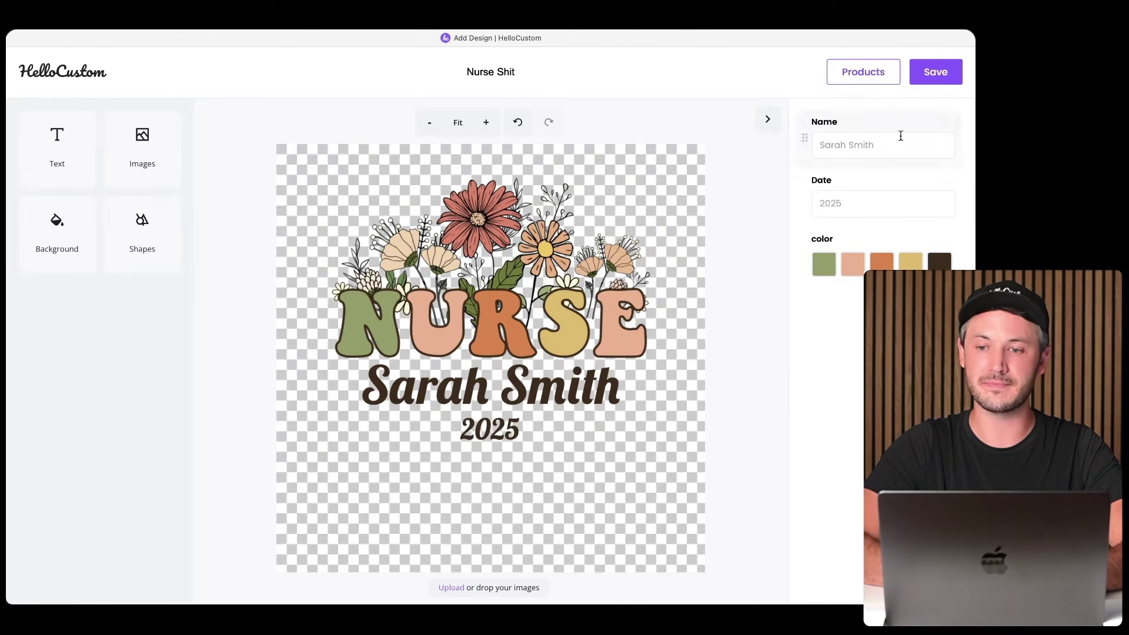
{"action": "left_click", "coordinate": [929, 72]}
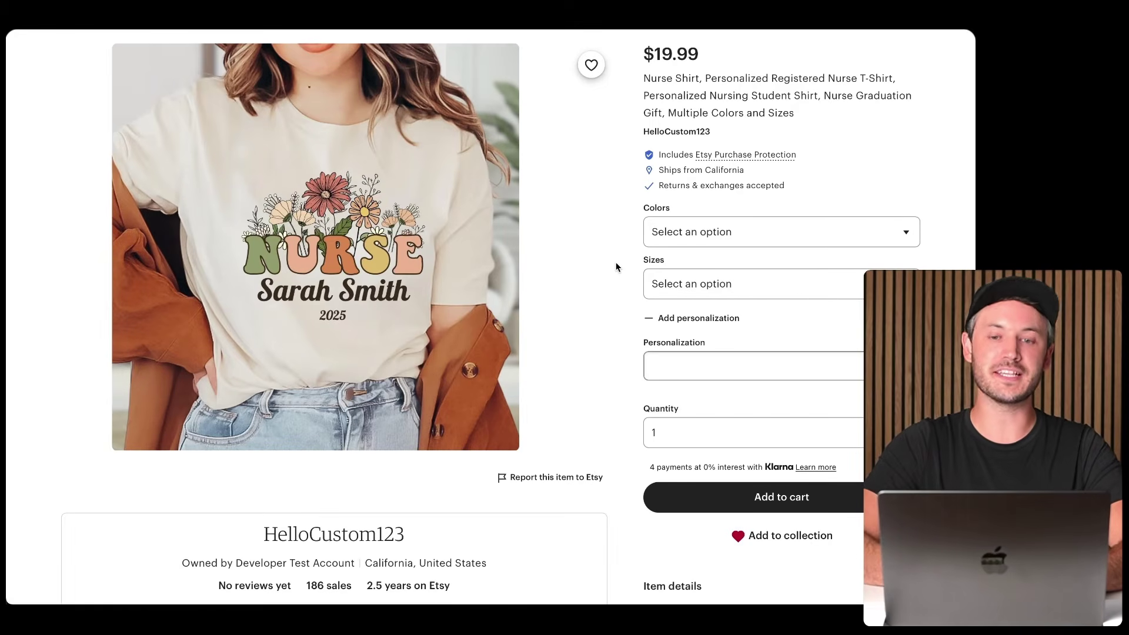
{"action": "left_click", "coordinate": [667, 364]}
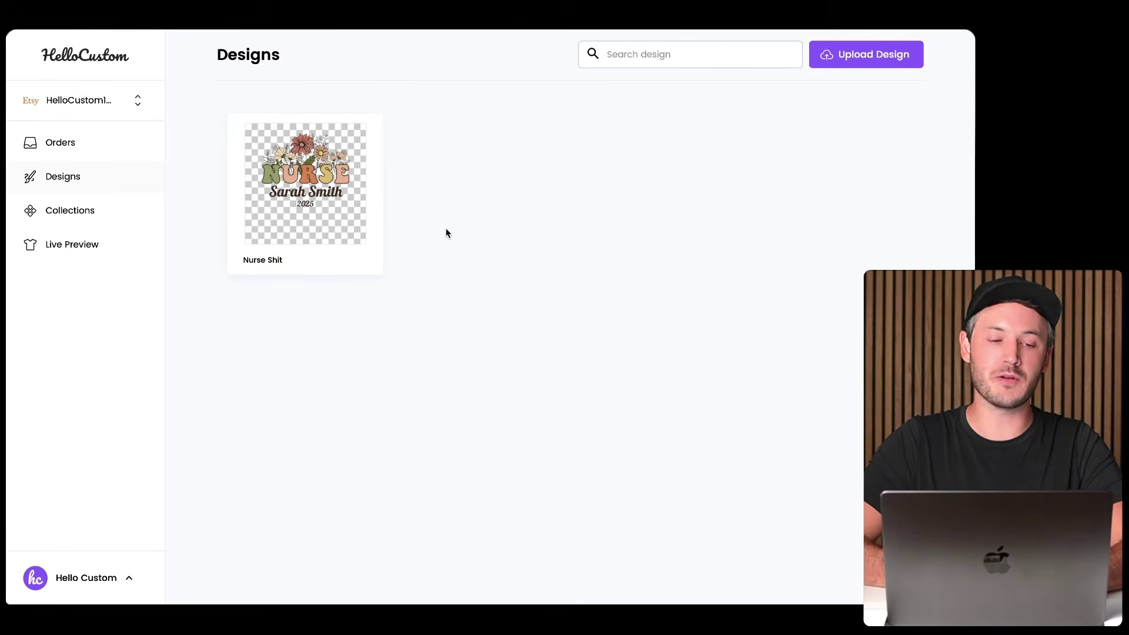
- Create a live preview with the blank cream T-shirt mockup and name it "Nurse Shirt"
{"action": "left_click", "coordinate": [101, 252]}
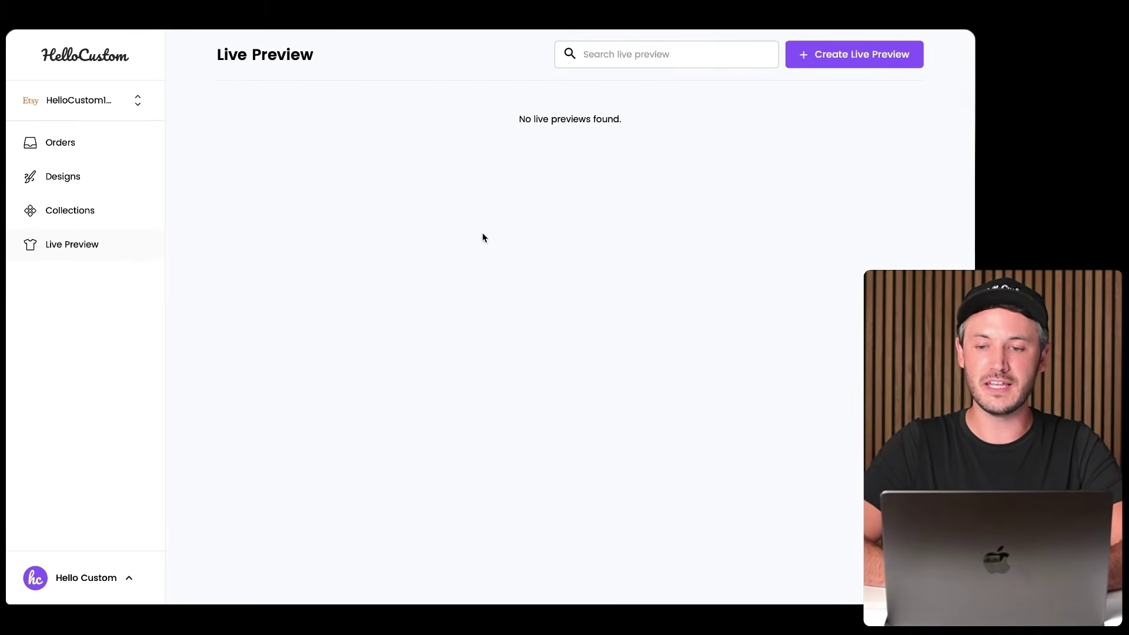
{"action": "left_click", "coordinate": [893, 57]}
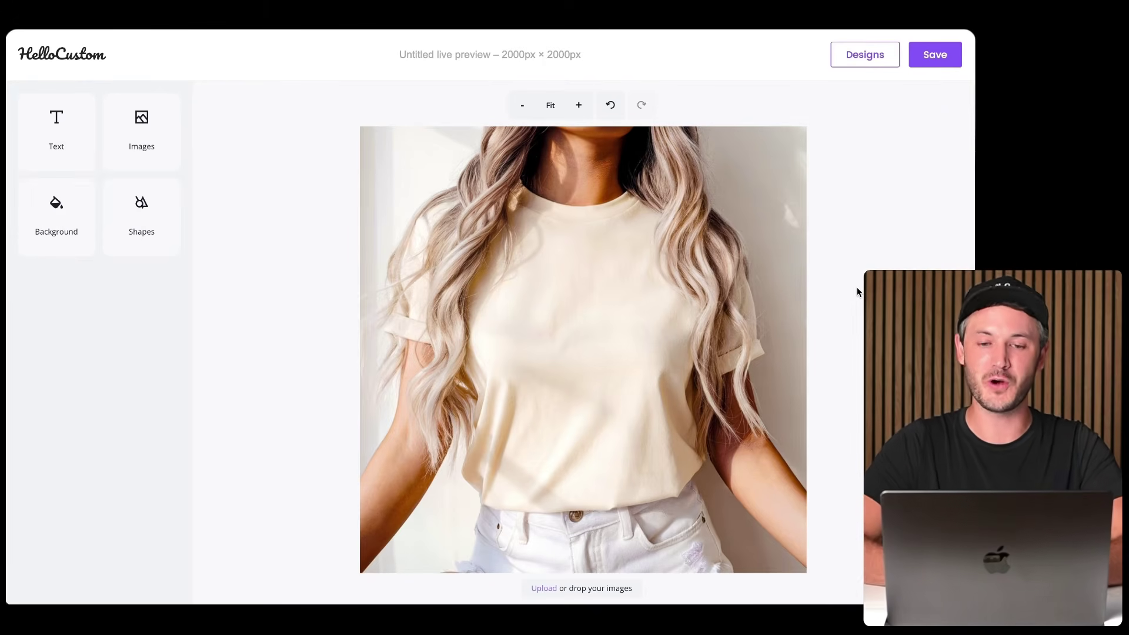
{"action": "left_click", "coordinate": [516, 57]}
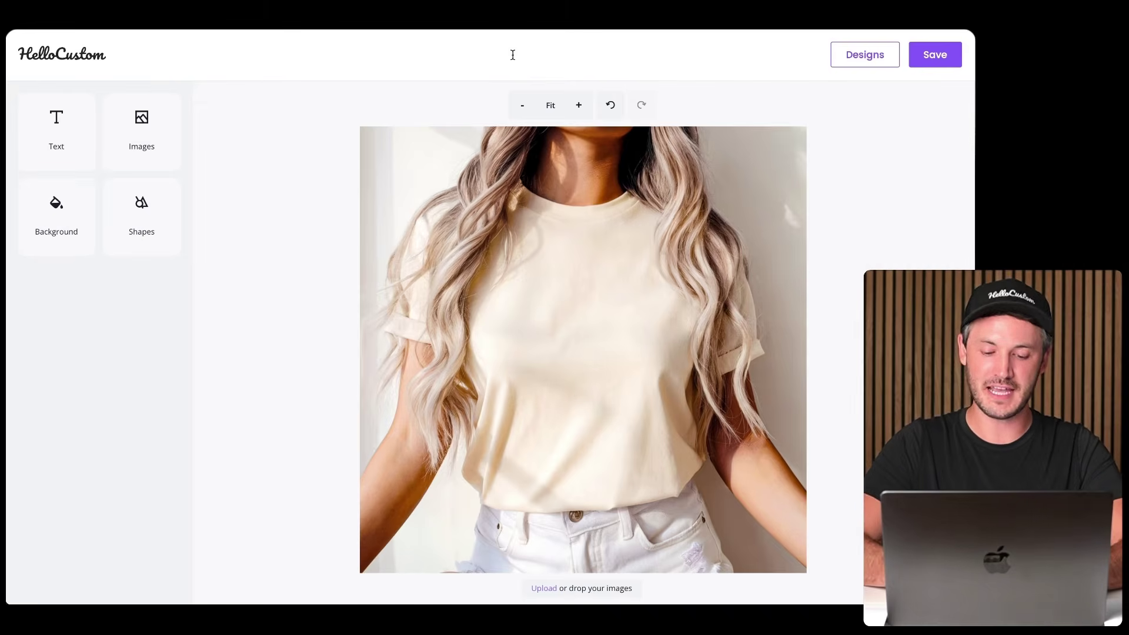
{"action": "type", "text": "Nurse Shirt"}
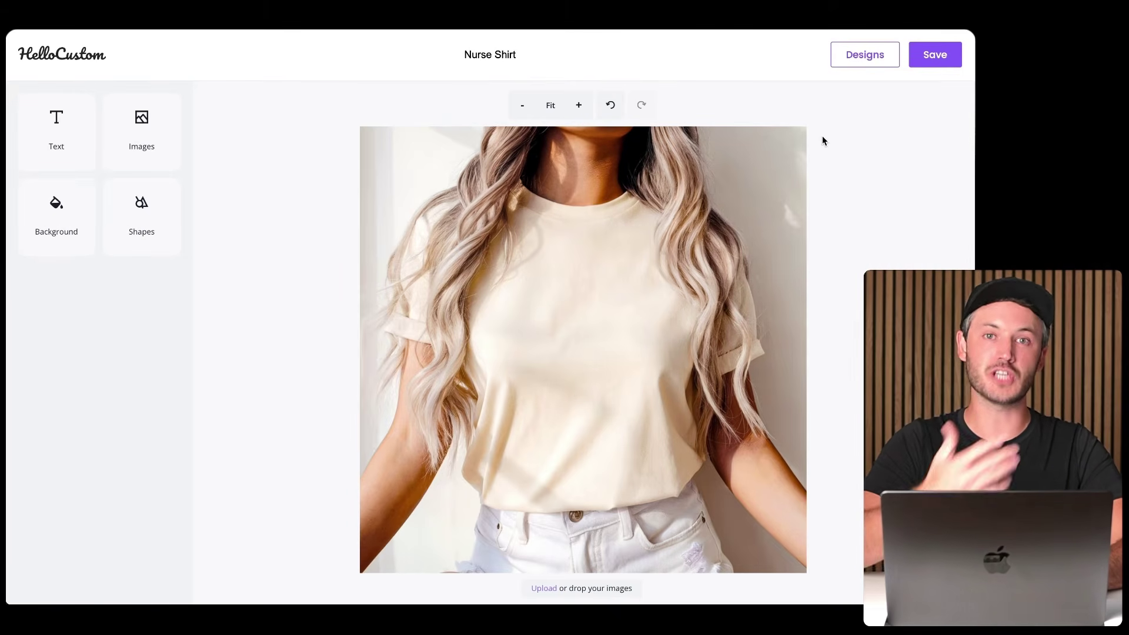
- Place the Nurse Shit design on the T-shirt mockup of the live preview
{"action": "left_click", "coordinate": [857, 63]}
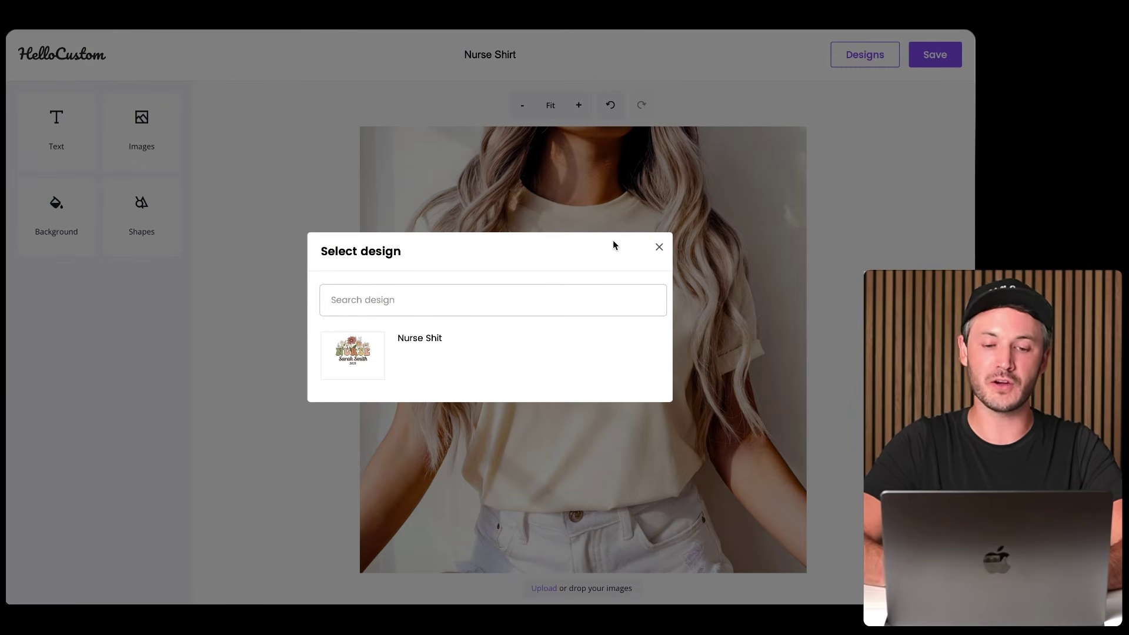
{"action": "left_click", "coordinate": [439, 298]}
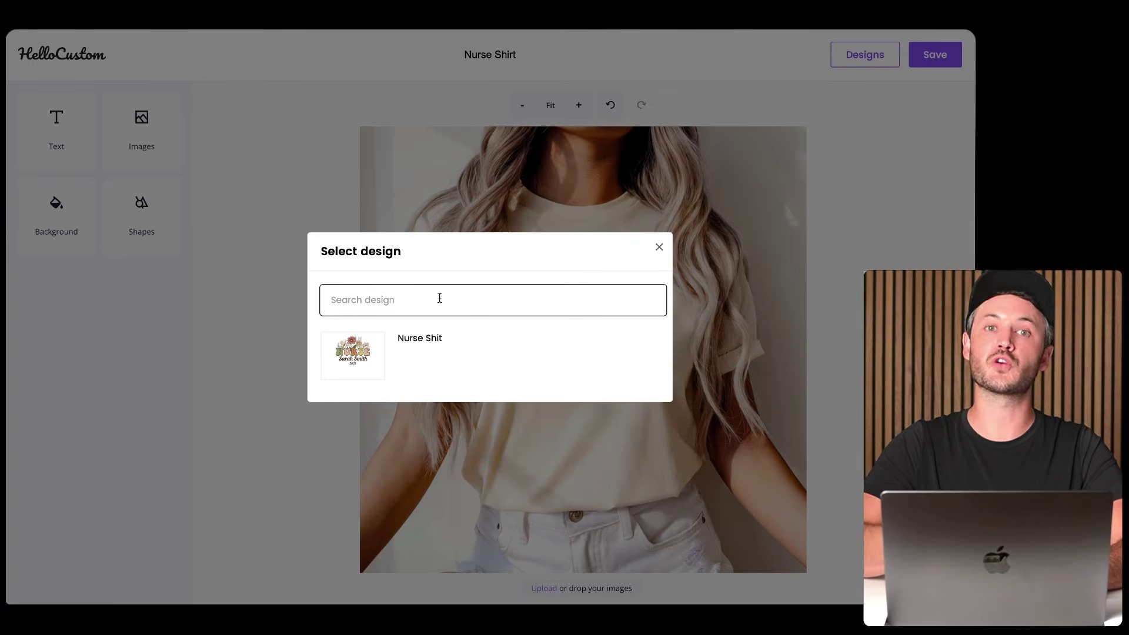
{"action": "left_click", "coordinate": [468, 359]}
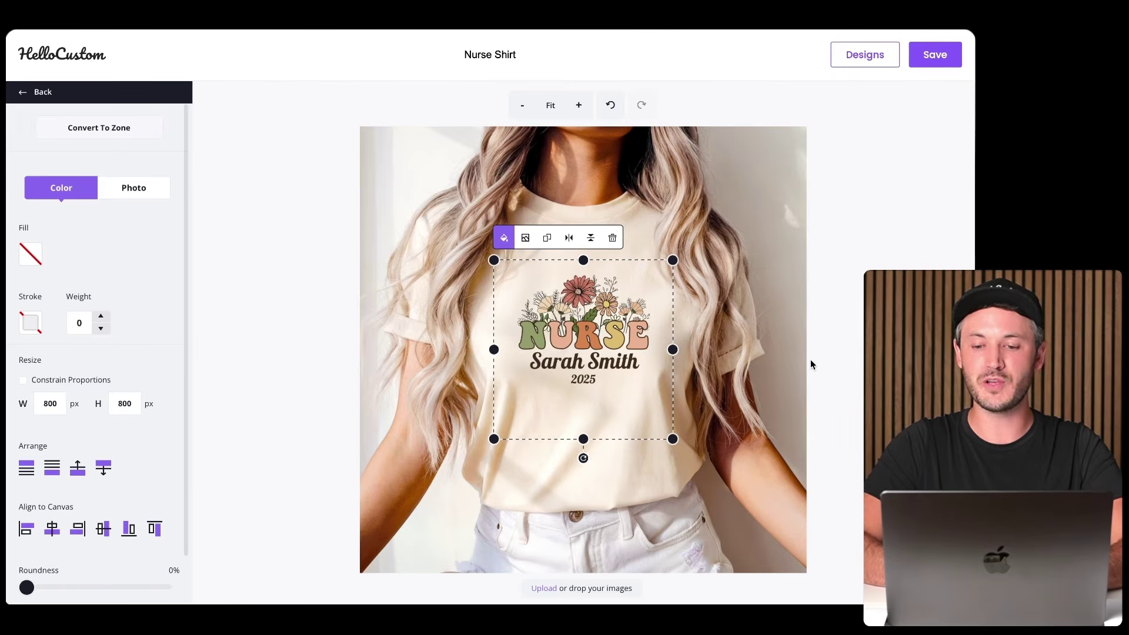
- Move the design up onto the chest of the shirt and save the live preview
{"action": "left_click_drag", "start_coordinate": [644, 330], "coordinate": [633, 323]}
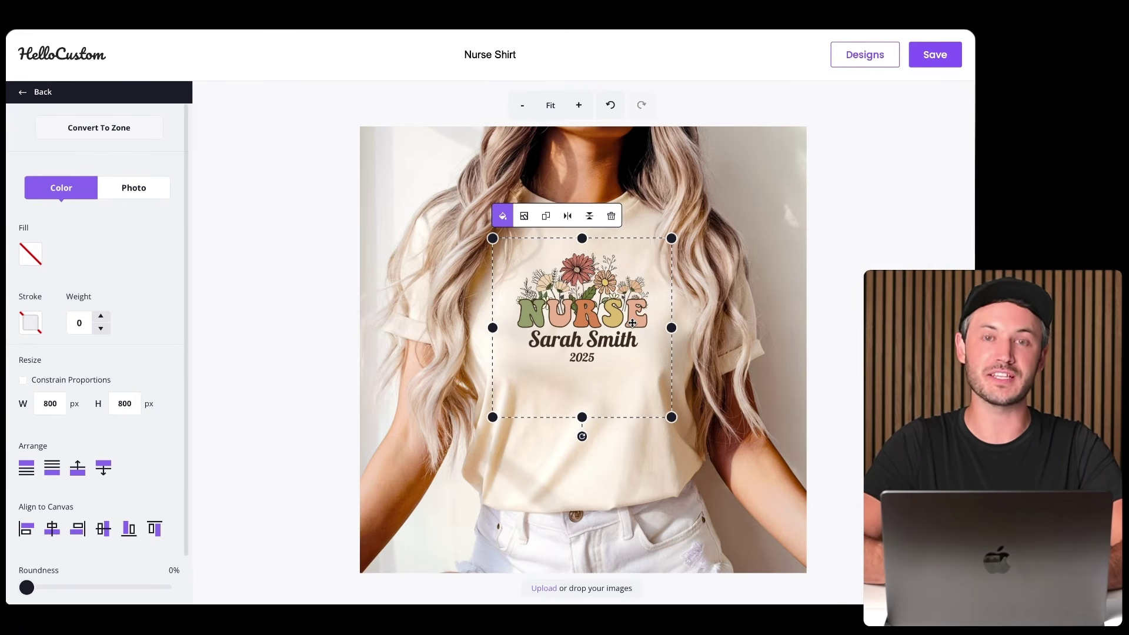
{"action": "mouse_move", "coordinate": [632, 322]}
{"action": "left_mouse_down"}
{"action": "mouse_move", "coordinate": [667, 303]}
{"action": "mouse_move", "coordinate": [639, 316]}
{"action": "left_mouse_up"}
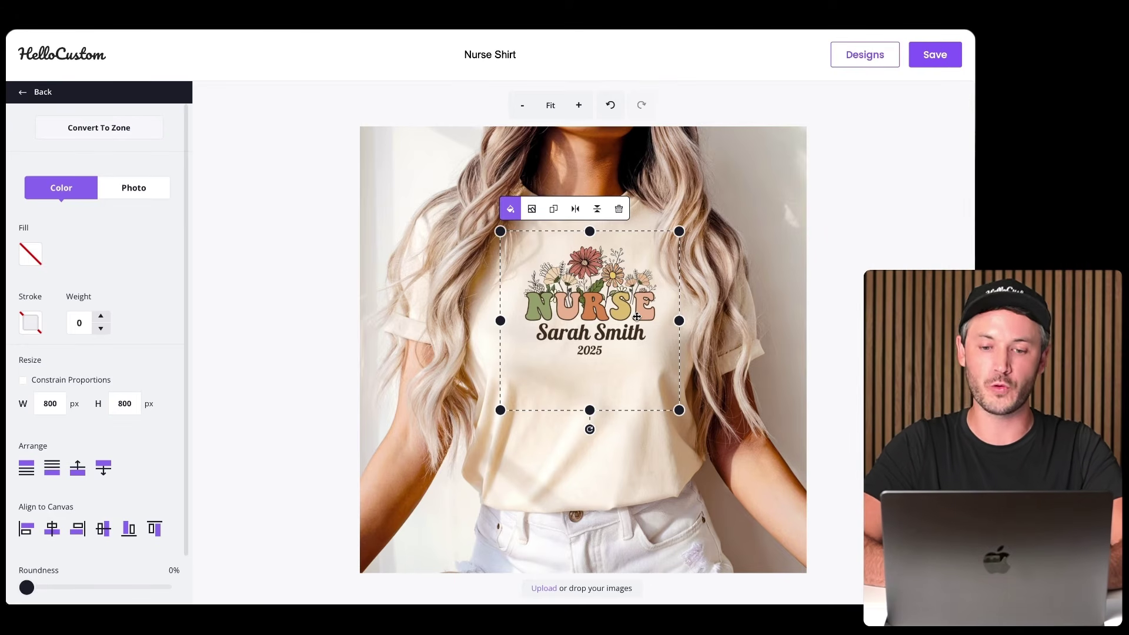
{"action": "left_click_drag", "start_coordinate": [638, 316], "coordinate": [628, 320]}
{"action": "left_click", "coordinate": [721, 323]}
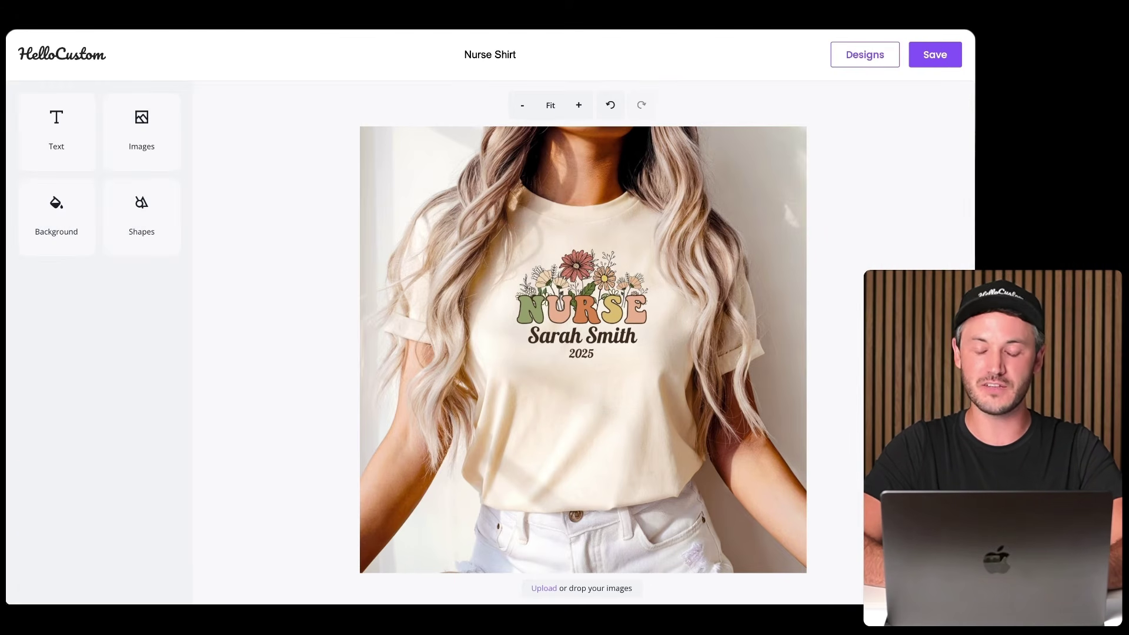
{"action": "left_click", "coordinate": [937, 59]}
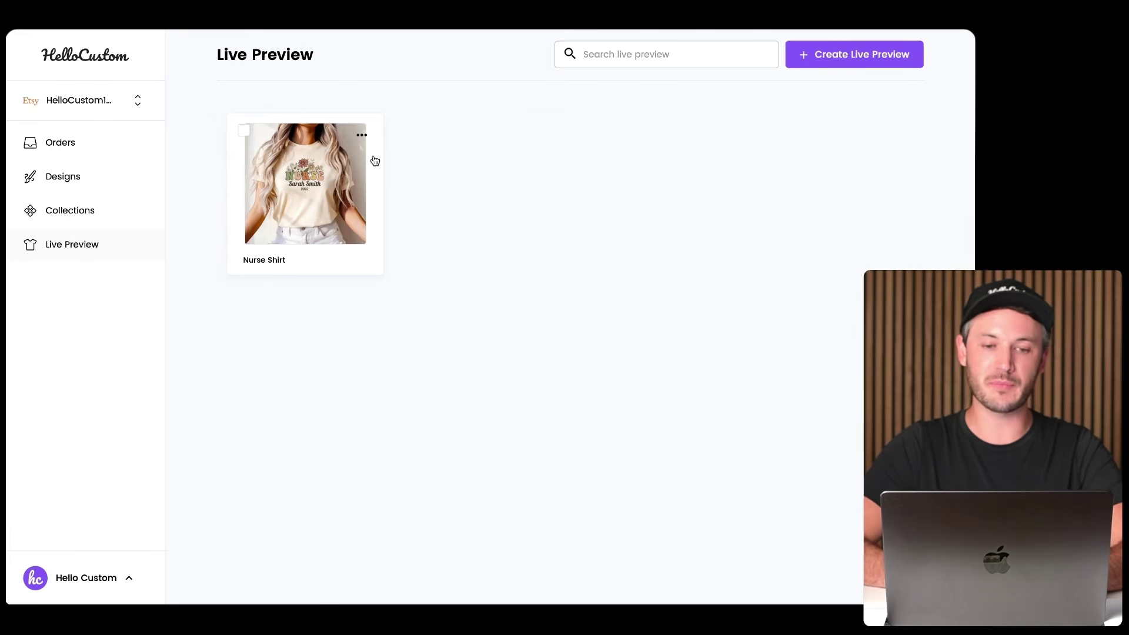
- Get the live preview link of the Nurse Shirt preview
{"action": "left_click", "coordinate": [362, 135]}
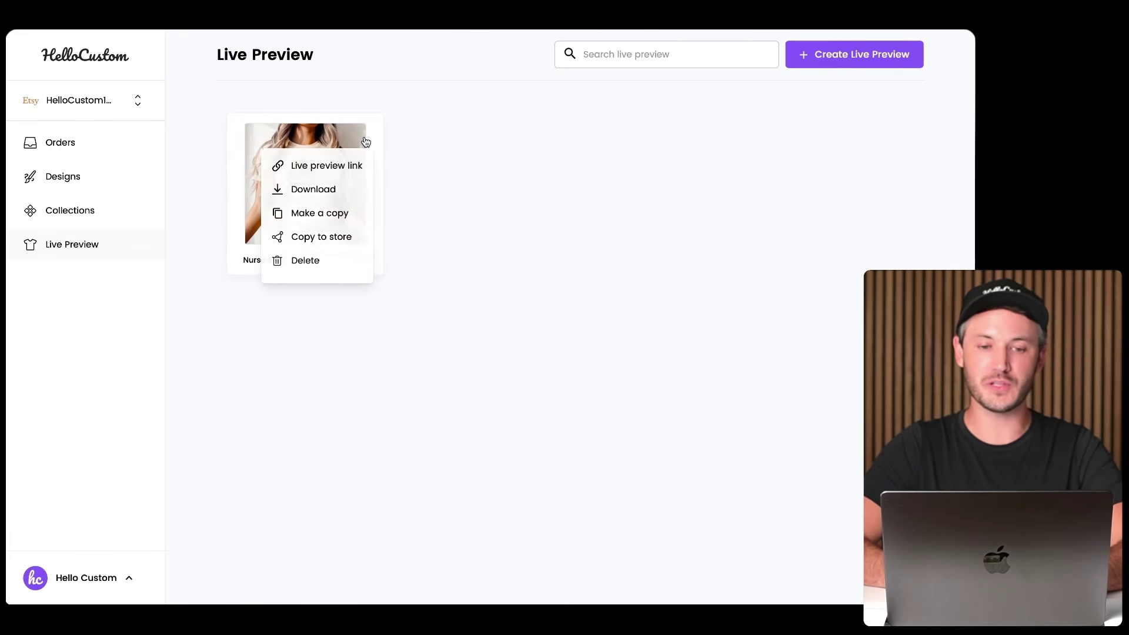
{"action": "left_click", "coordinate": [342, 166]}
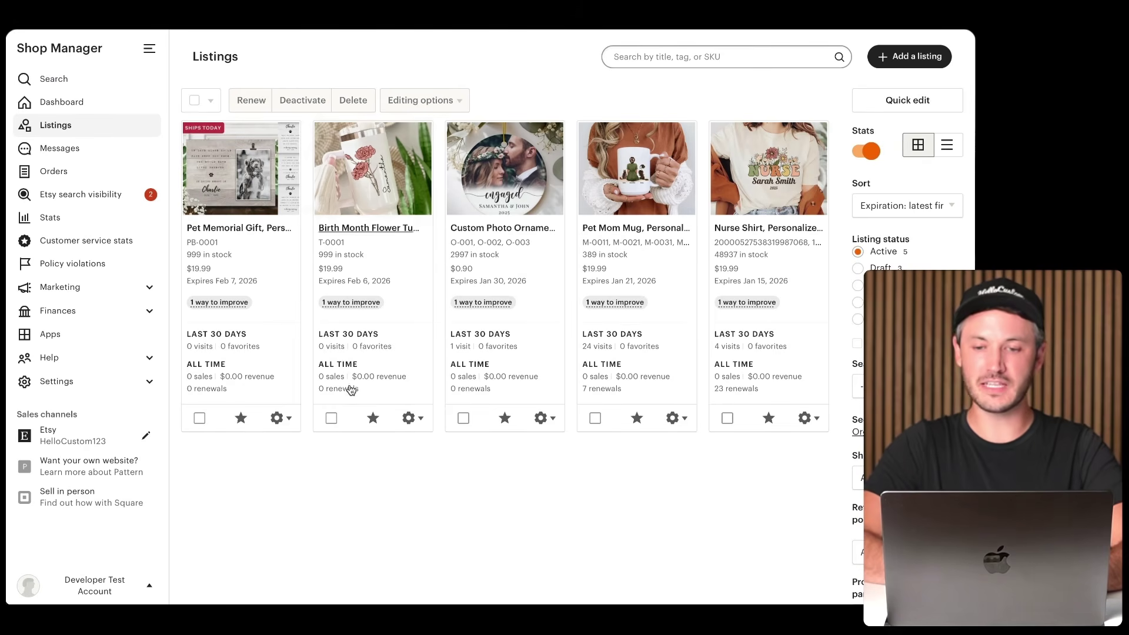
{"action": "left_click", "coordinate": [776, 191]}
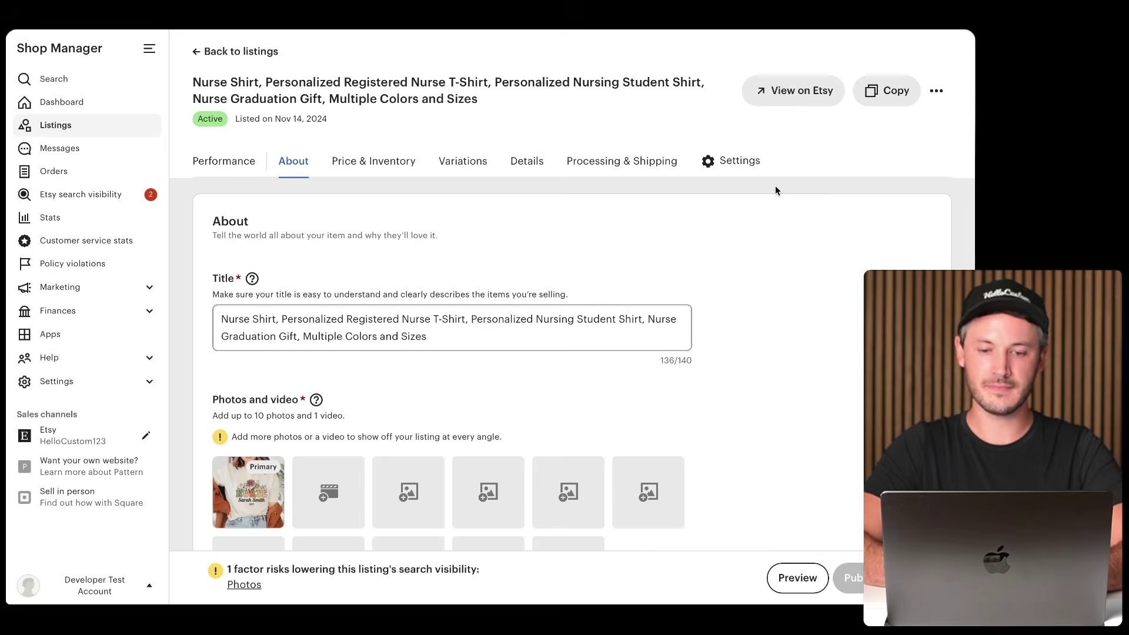
{"action": "scroll", "coordinate": [764, 206], "scroll_direction": "down", "scroll_amount": 6}
{"action": "scroll", "coordinate": [765, 203], "scroll_direction": "down", "scroll_amount": 10}
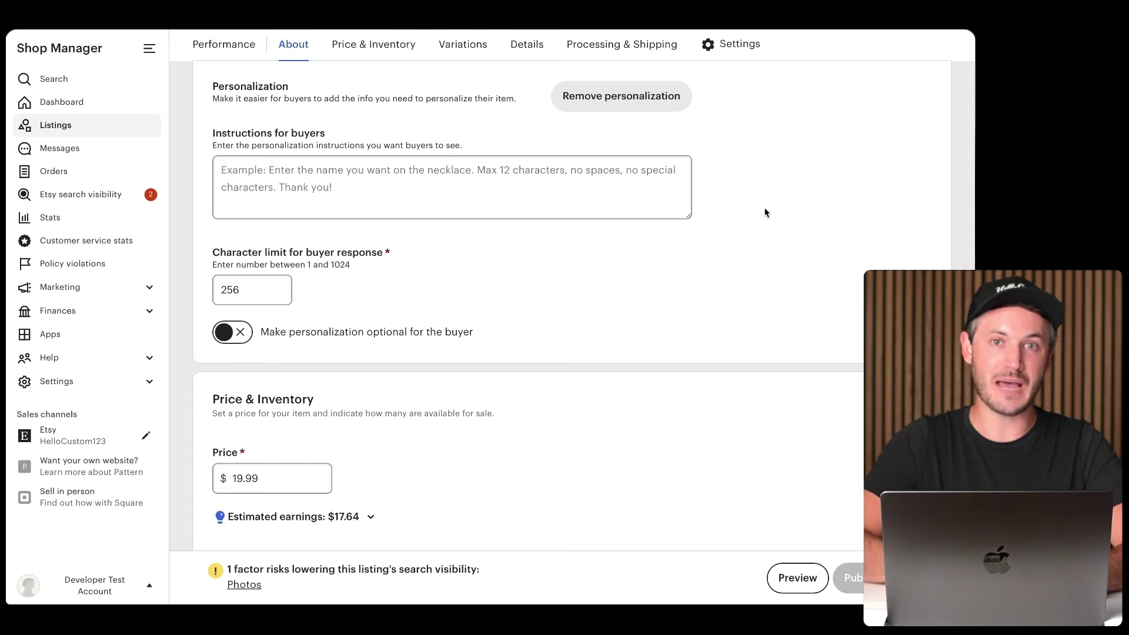
{"action": "left_click", "coordinate": [597, 186]}
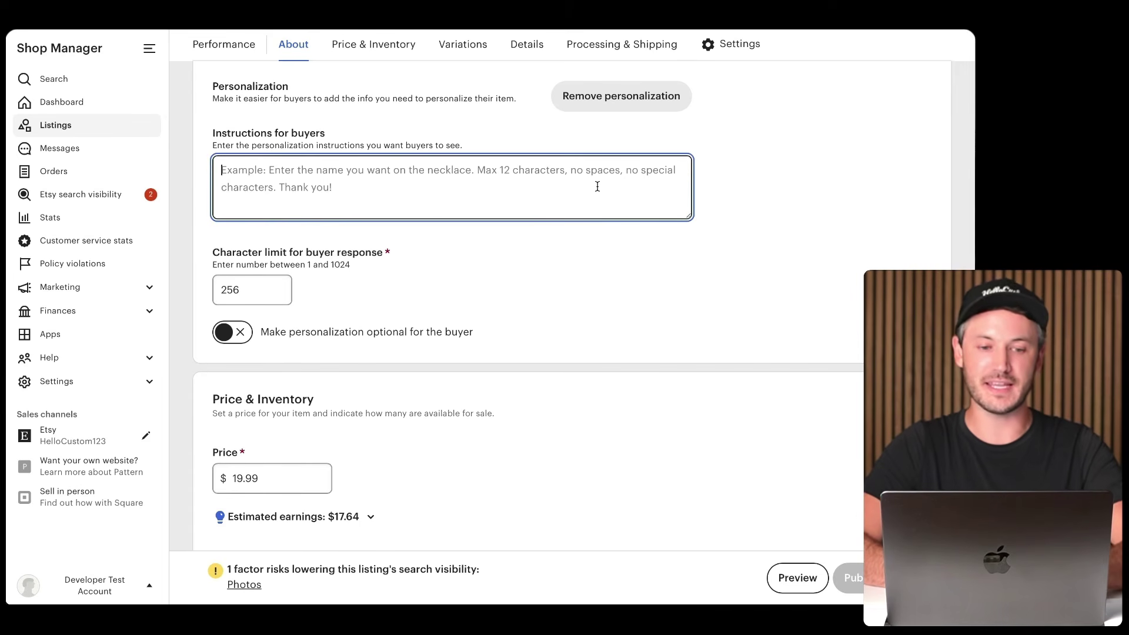
{"action": "type", "text": "https://preview.live/hud0K"}
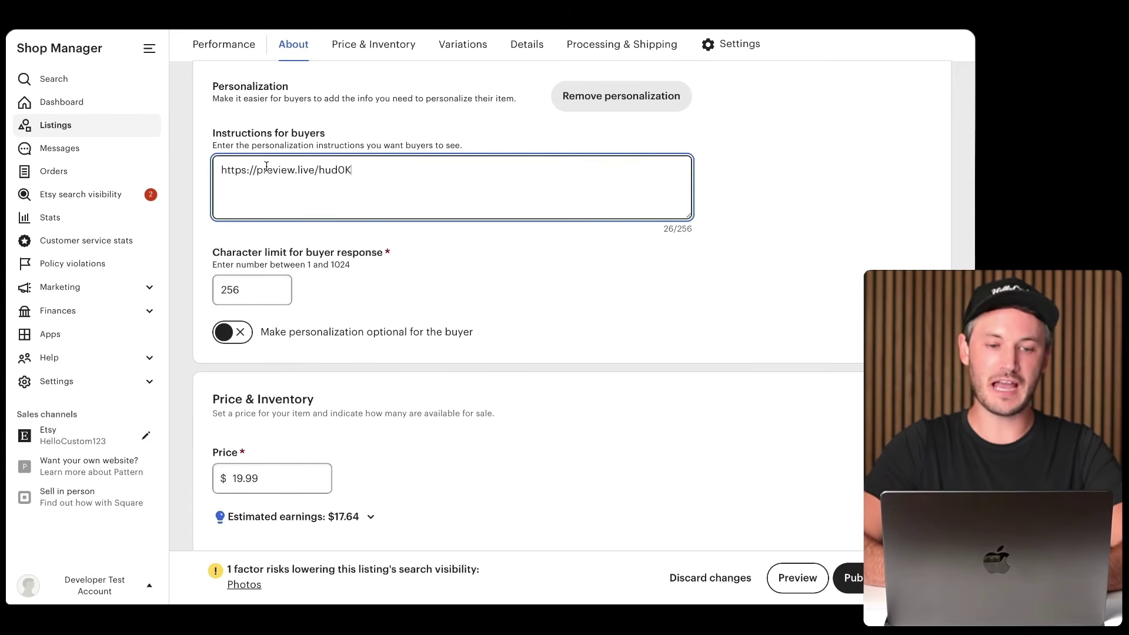
- Above the preview link, with a blank line between, write "Enter in your personalization below, or to see a live preview, go to"
{"action": "left_click", "coordinate": [218, 171]}
{"action": "key", "text": "Return"}
{"action": "key", "text": "Return"}
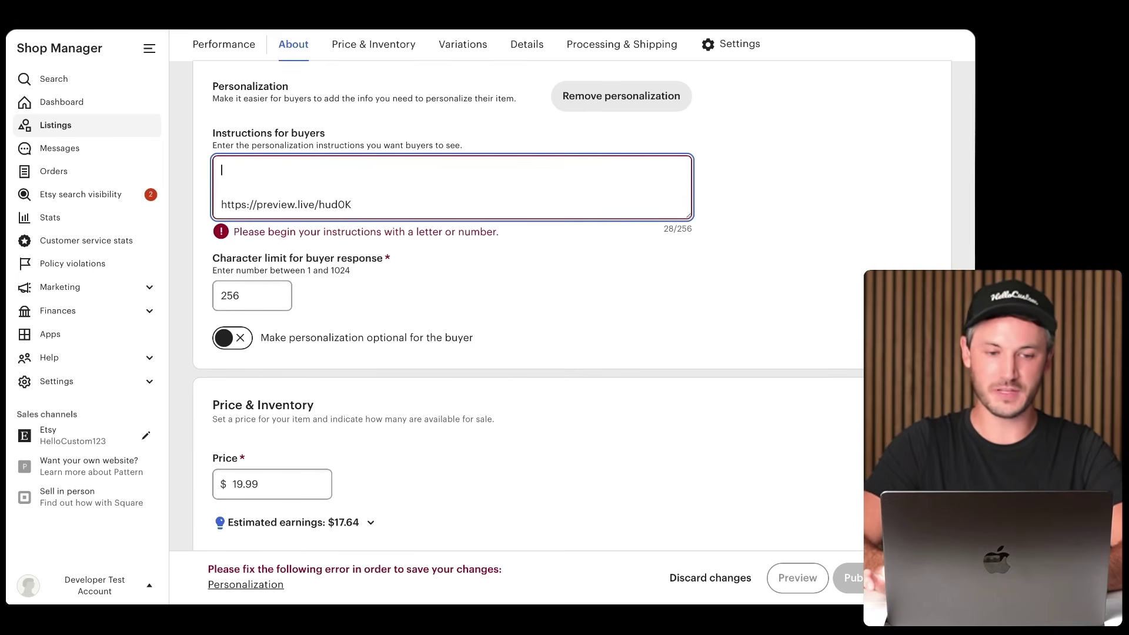
{"action": "type", "text": "Enter in"}
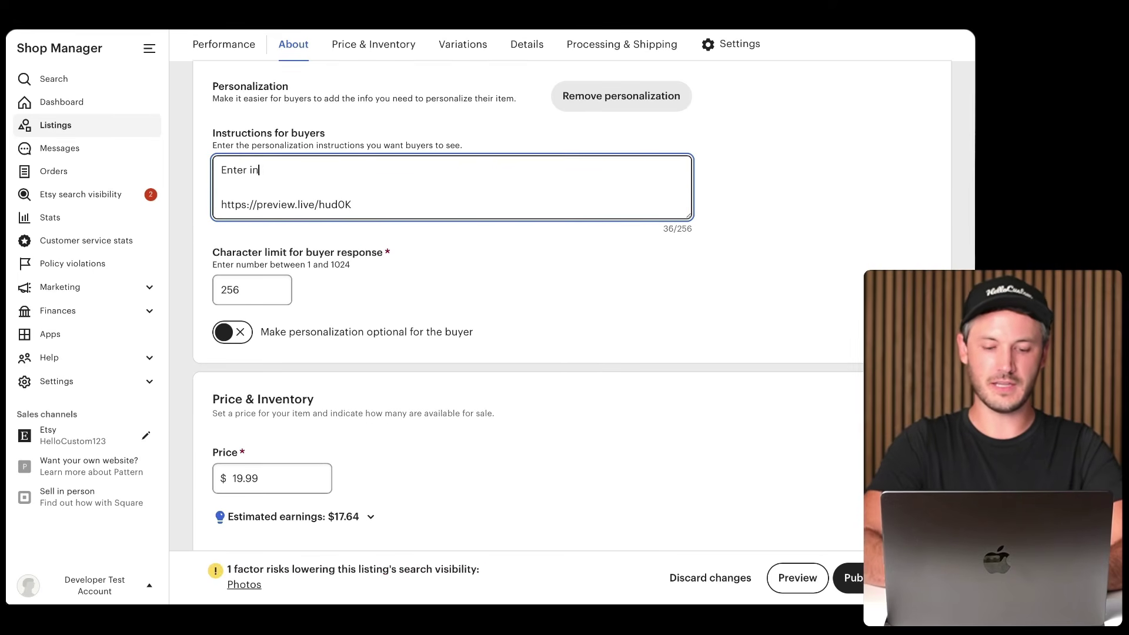
{"action": "type", "text": " your persona"}
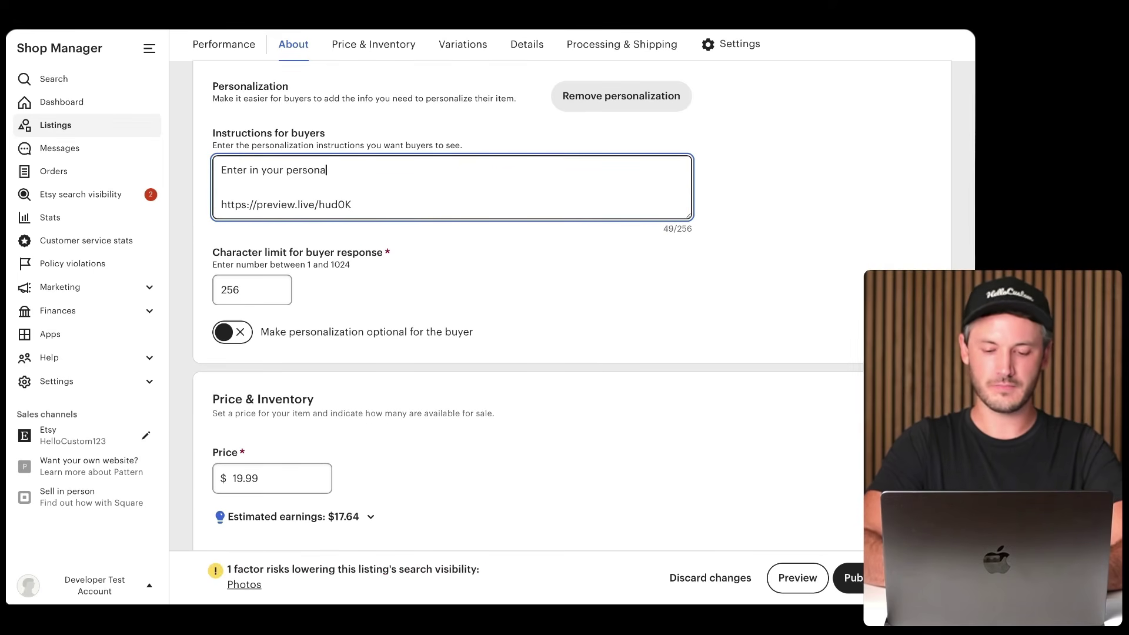
{"action": "type", "text": "lization bel"}
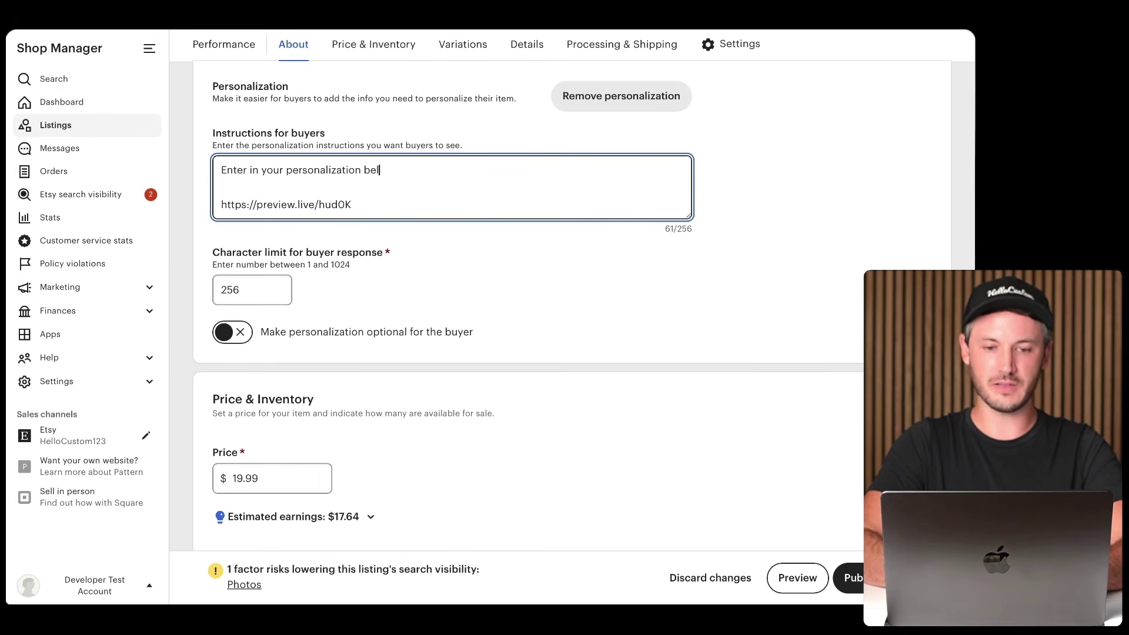
{"action": "type", "text": "ow  or "}
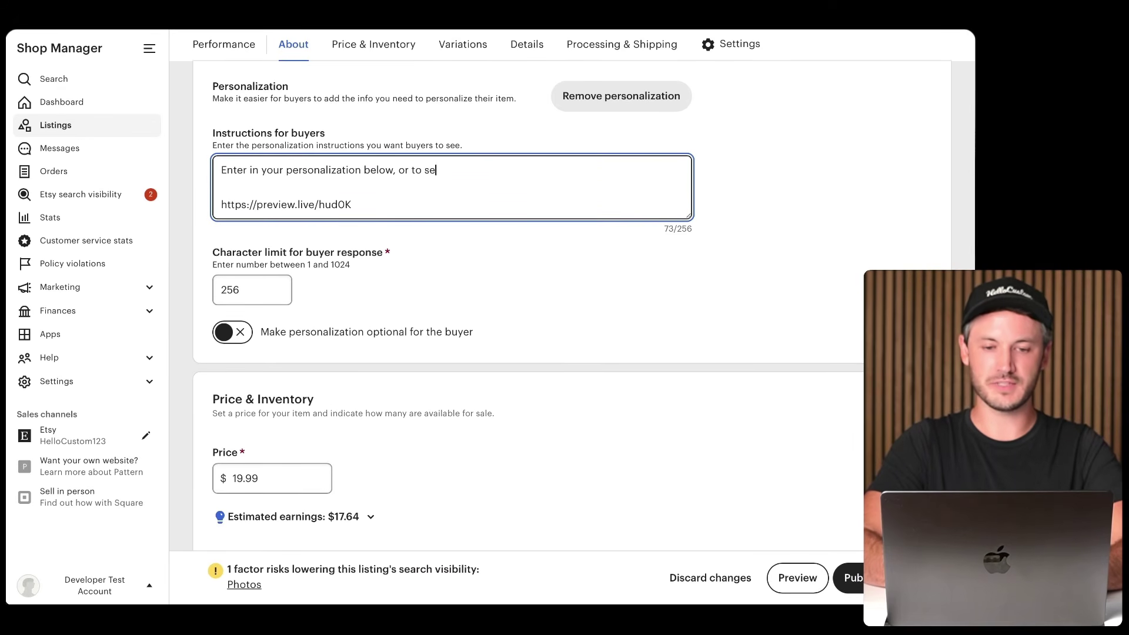
{"action": "type", "text": "to see a live preview"}
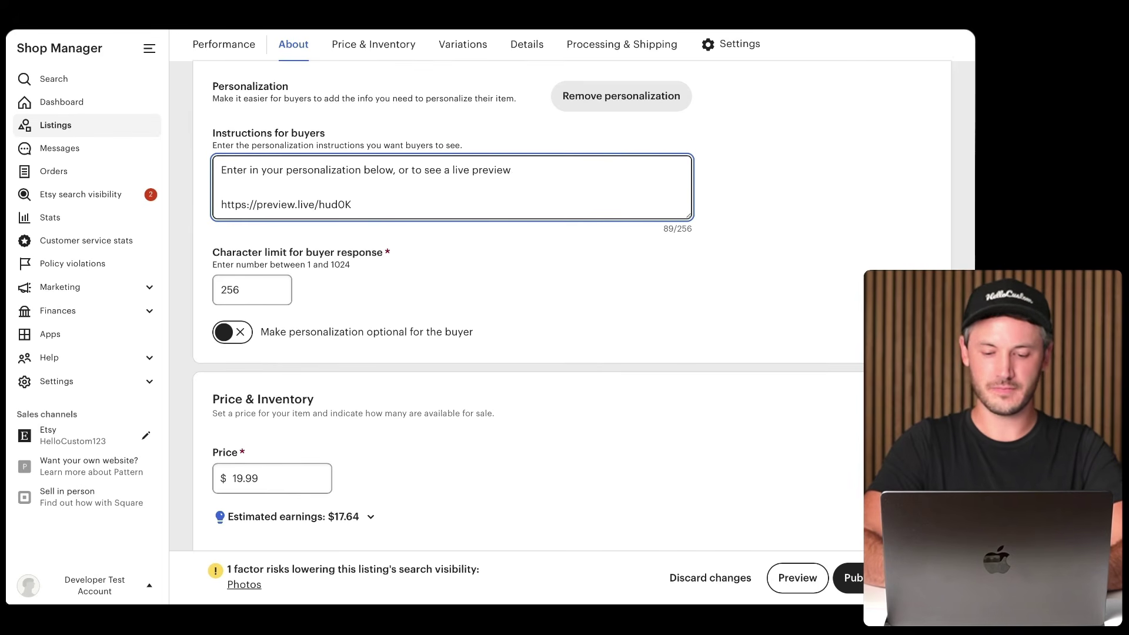
{"action": "type", "text": ", go t"}
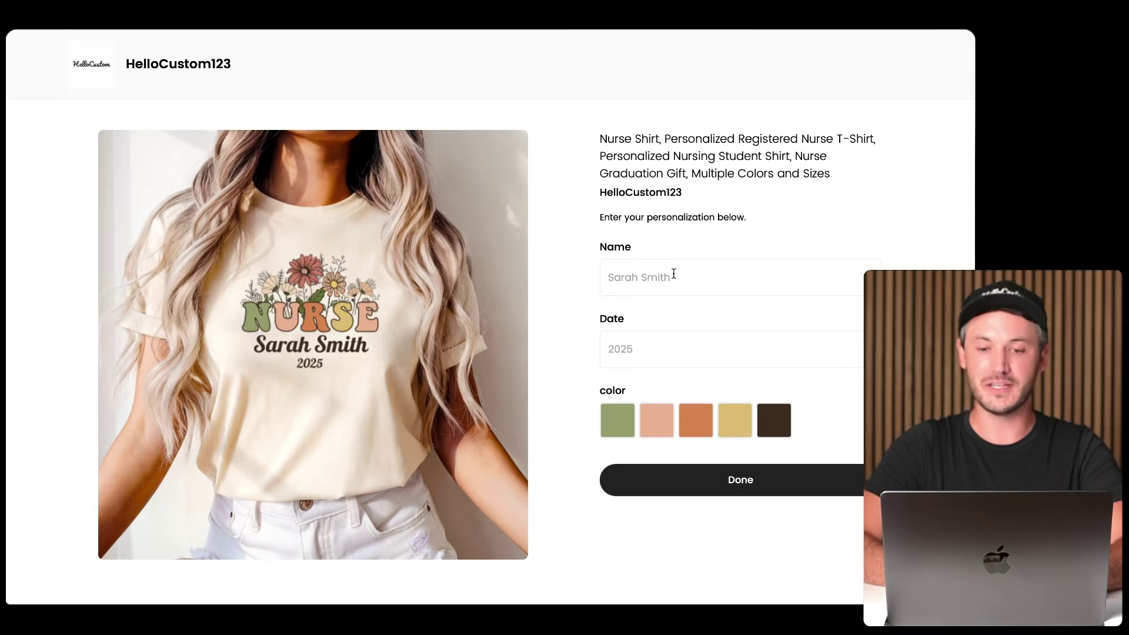
- Personalize the shirt on the live preview page with the buyer's first name and the date 2026
{"action": "left_click", "coordinate": [673, 273]}
{"action": "type", "text": "Stephen"}
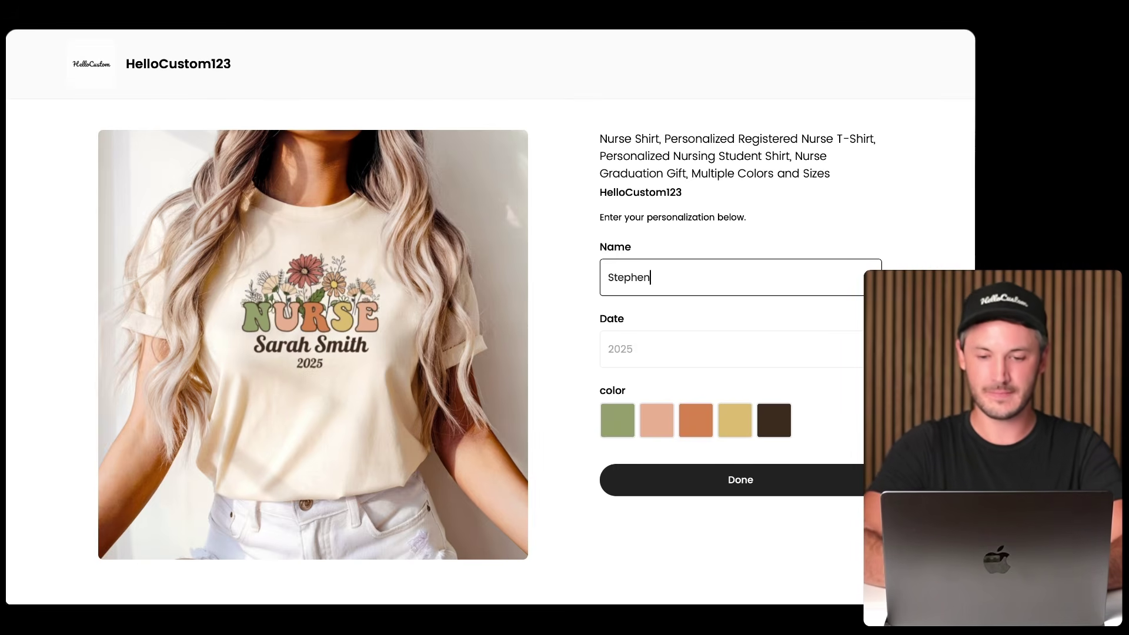
{"action": "left_click", "coordinate": [742, 244]}
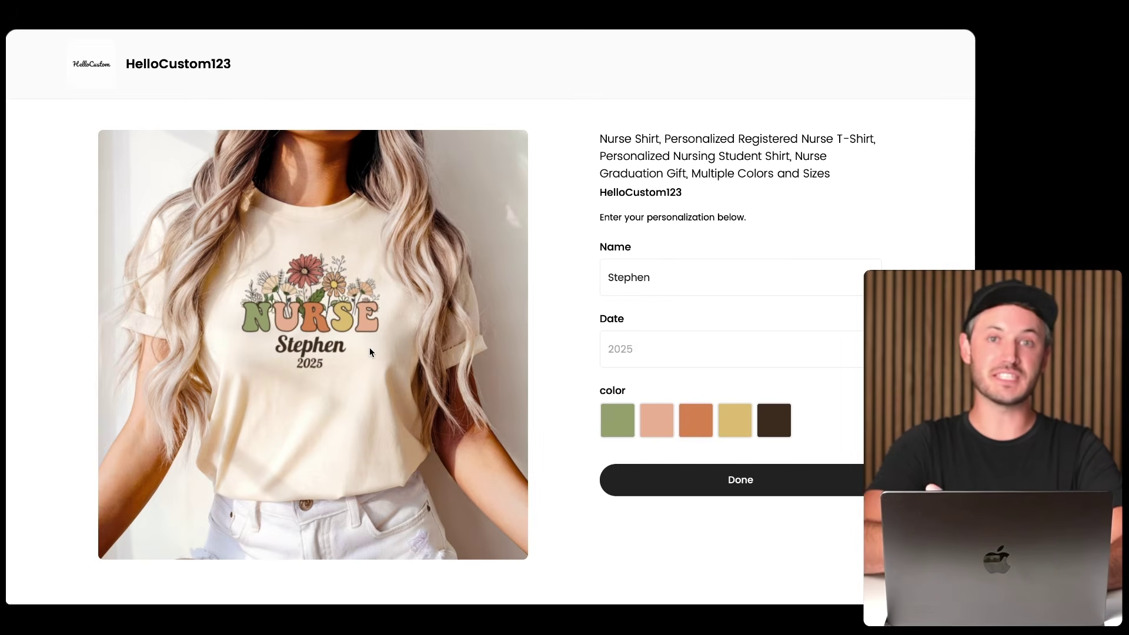
{"action": "left_click", "coordinate": [623, 363]}
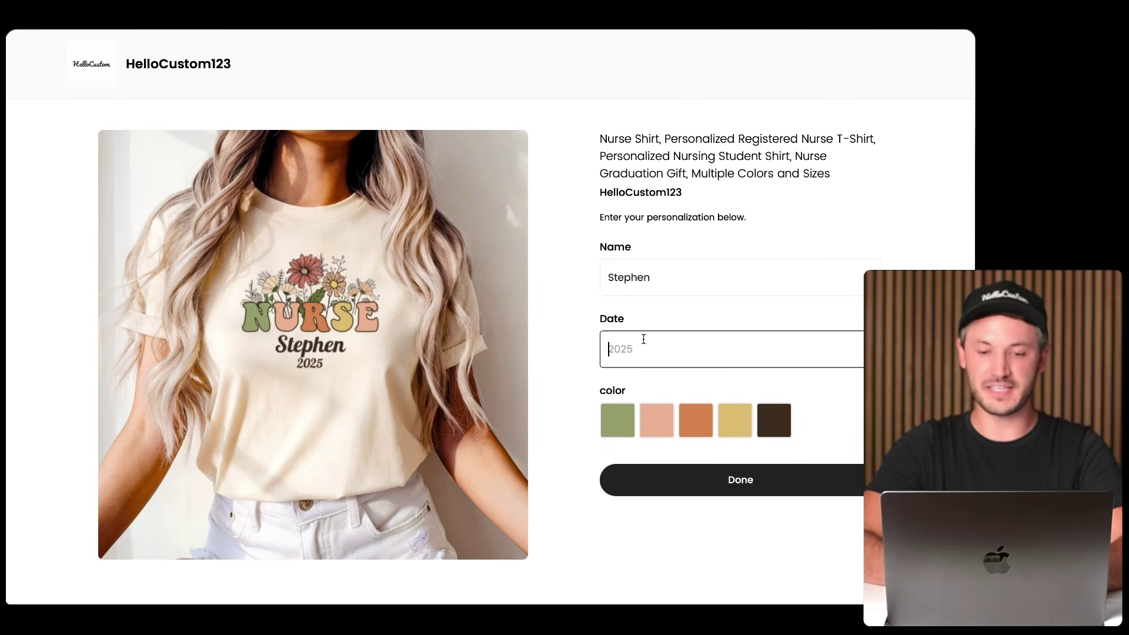
{"action": "type", "text": "2026"}
{"action": "left_click", "coordinate": [691, 303]}
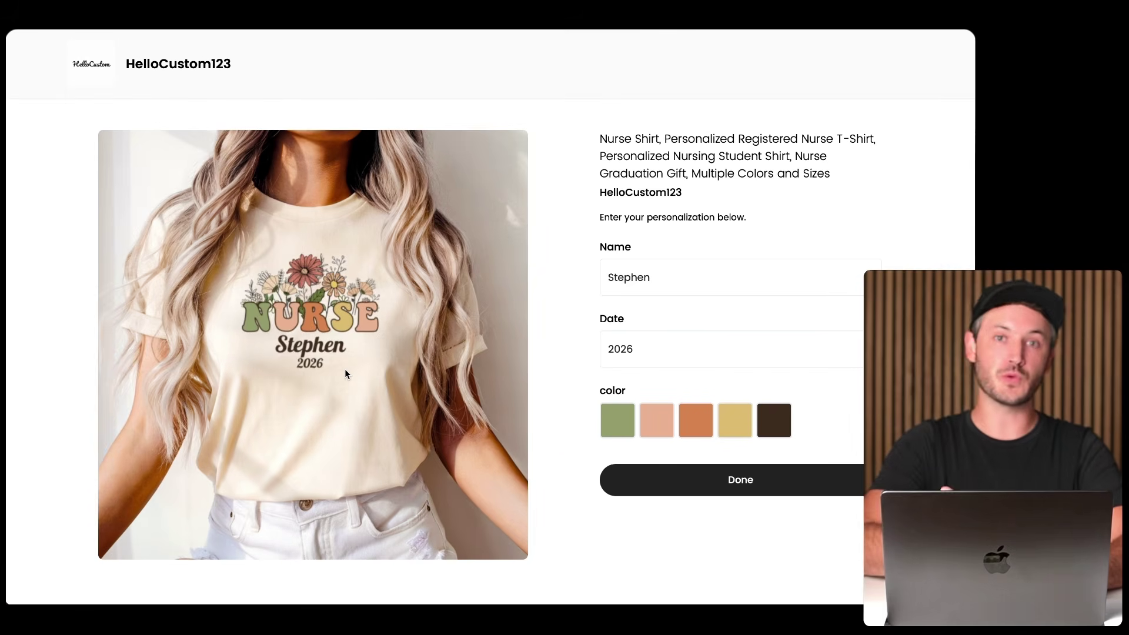
- Try orange, settle on green as the text color, then finish the personalization and copy its reference number
{"action": "left_click", "coordinate": [696, 433]}
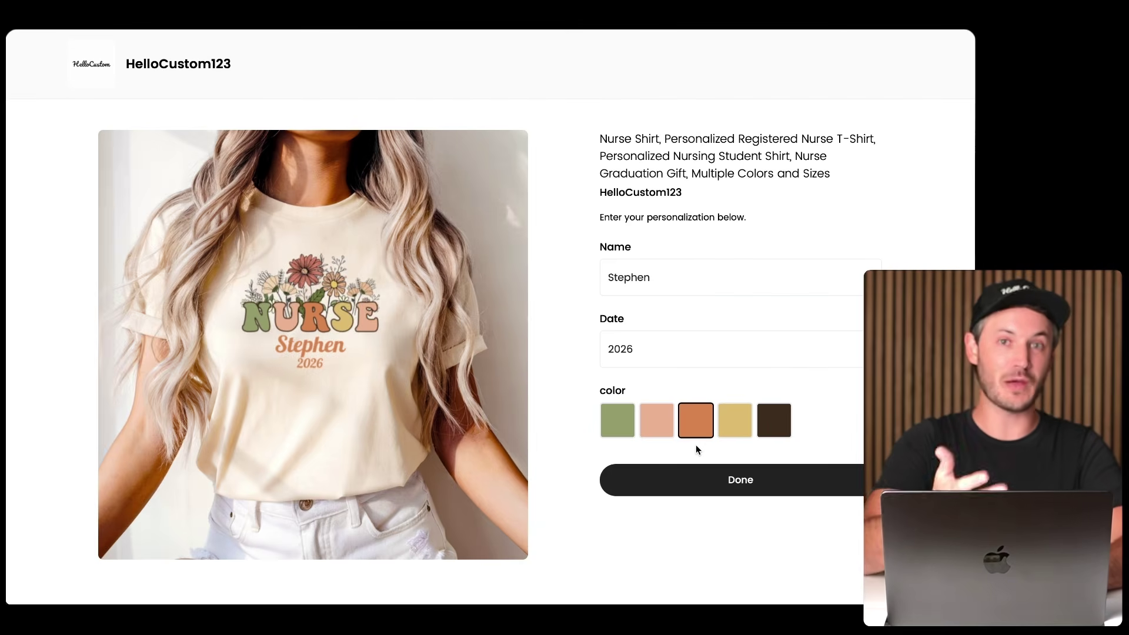
{"action": "left_click", "coordinate": [610, 417]}
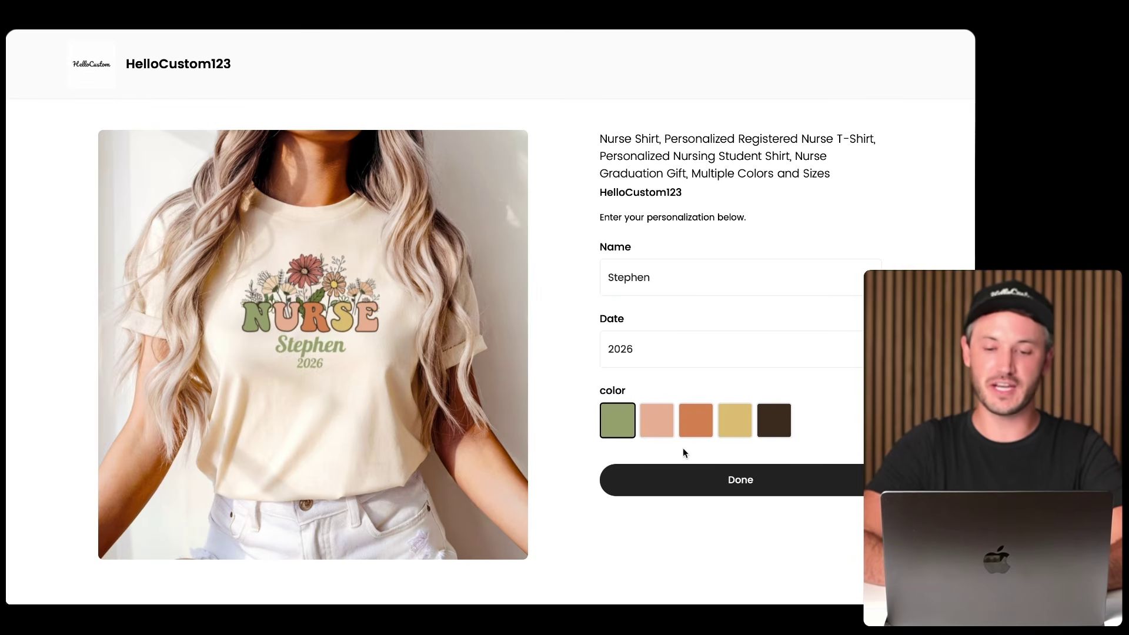
{"action": "left_click", "coordinate": [706, 481]}
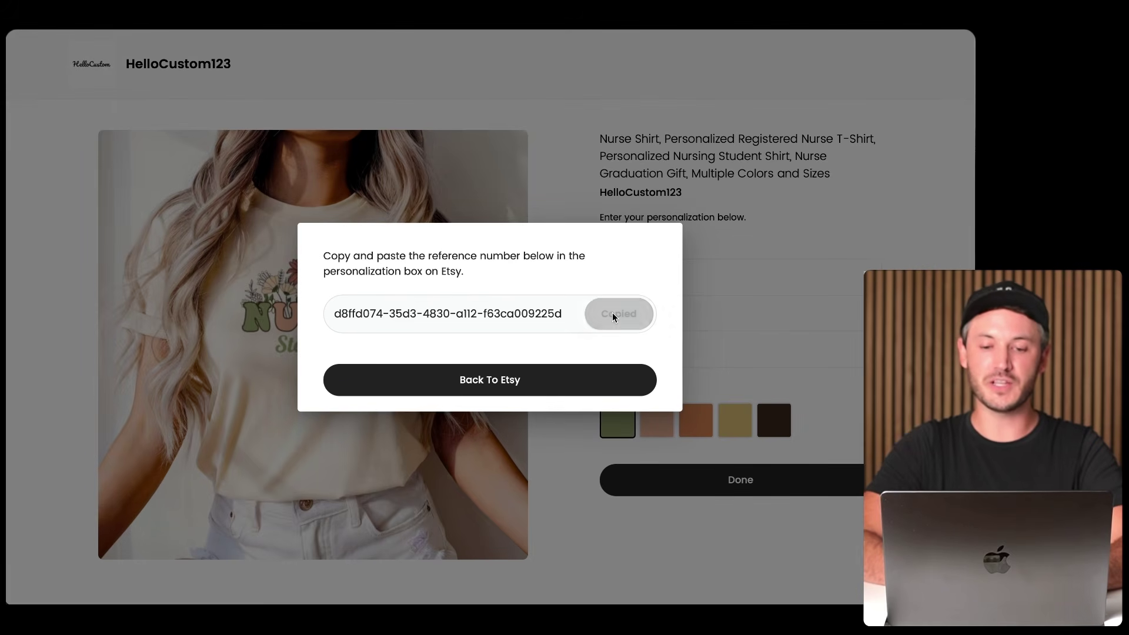
- Return to the Etsy listing and paste the copied reference number into its personalization field
{"action": "left_click", "coordinate": [532, 382]}
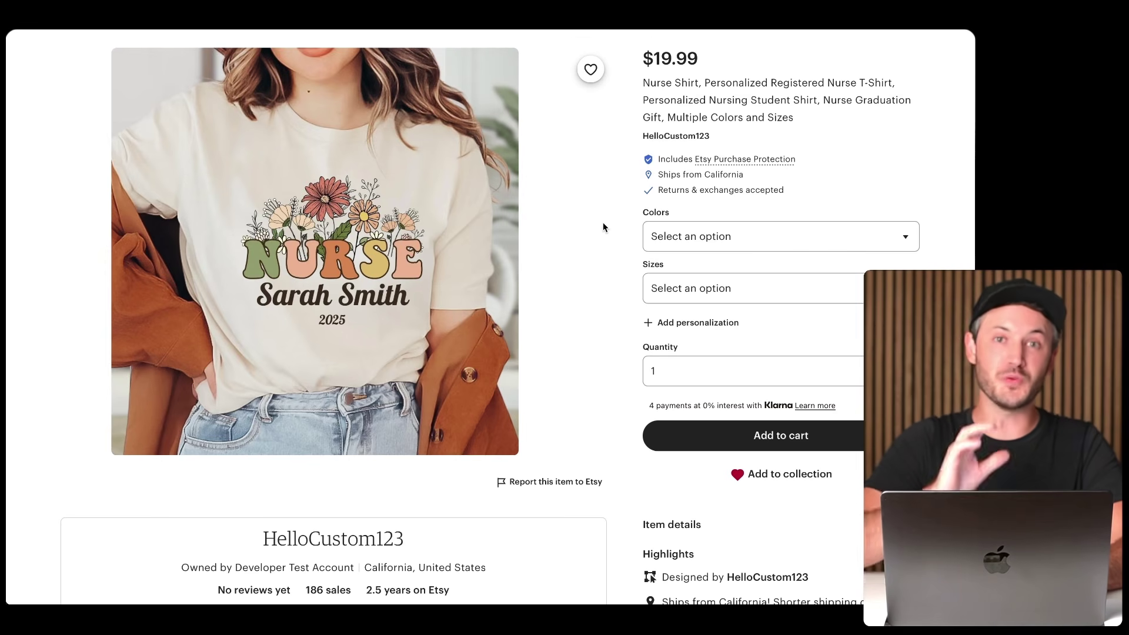
{"action": "left_click", "coordinate": [665, 322]}
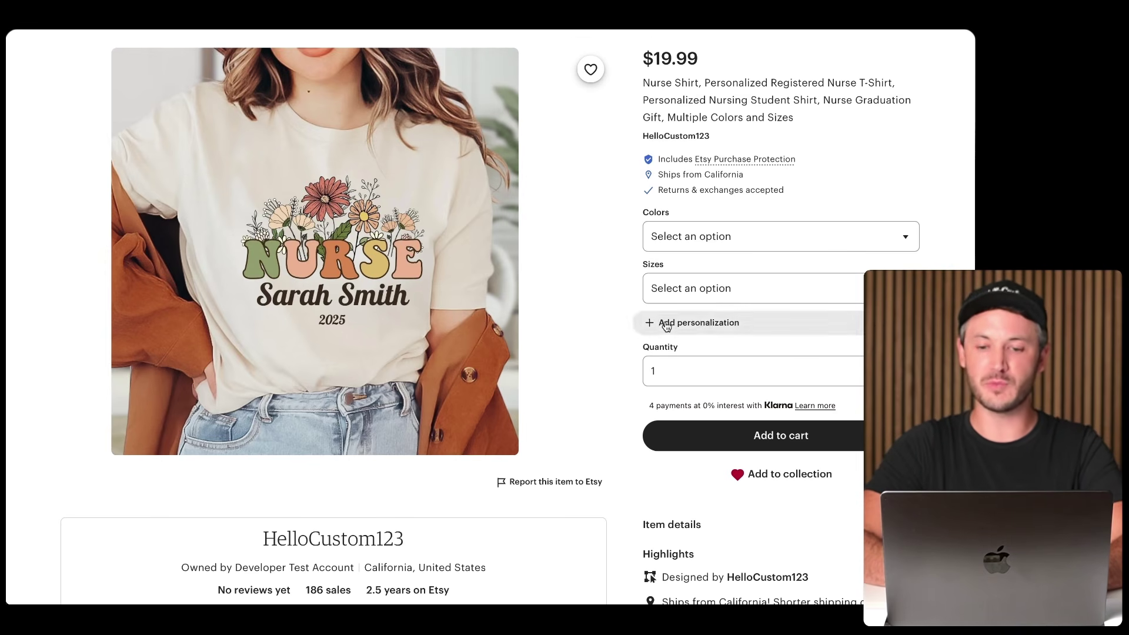
{"action": "left_click", "coordinate": [670, 367]}
{"action": "key", "text": "super+v"}
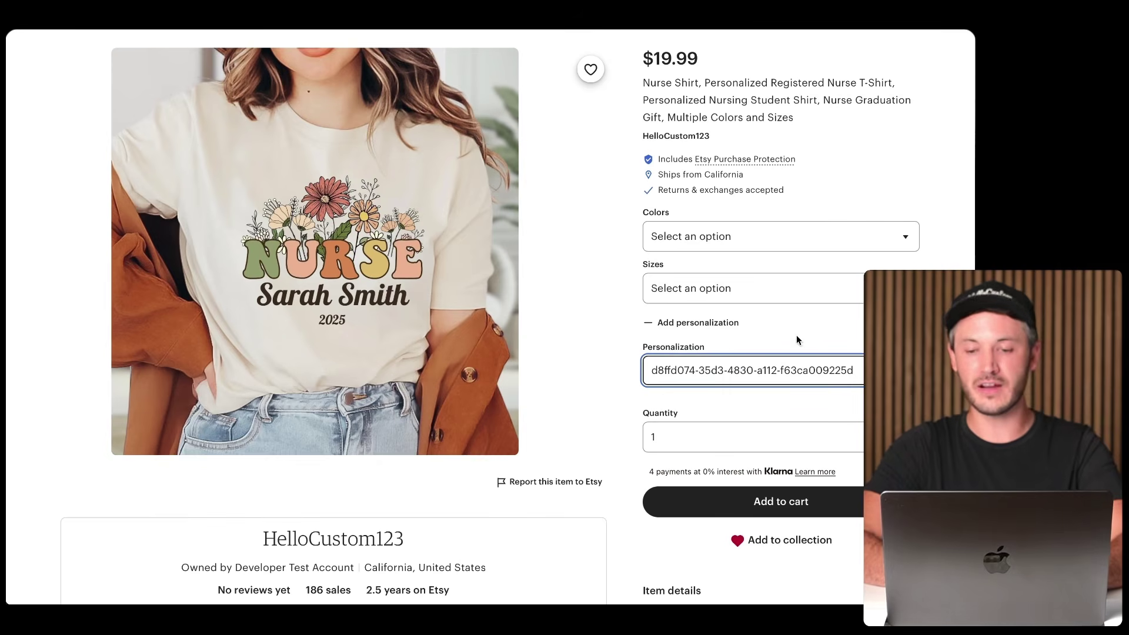